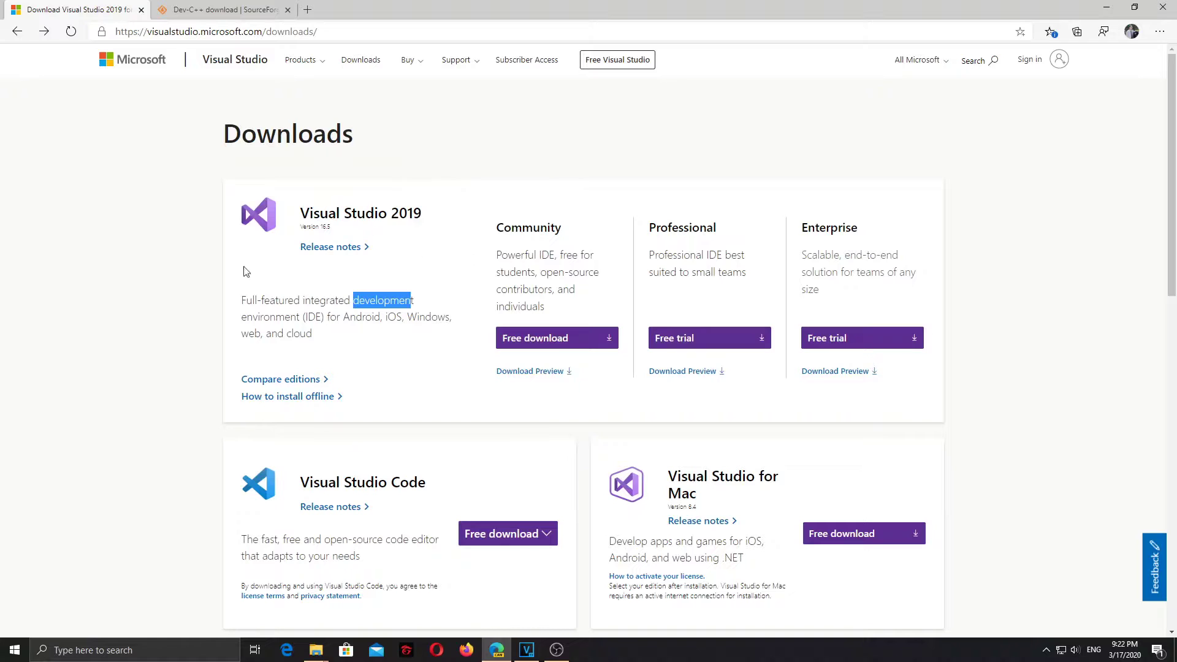
- Download the free Community edition of Visual Studio 2019 and run its installer past the privacy and license notice
scroll(341, 265, "down", 2)
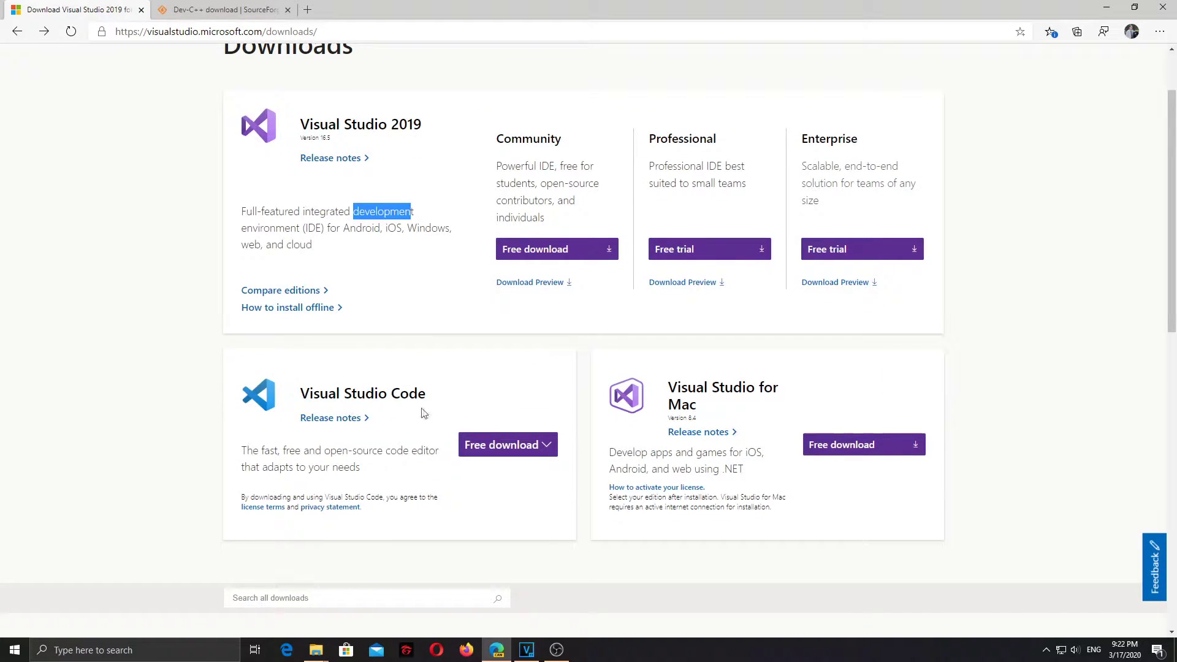
mouse_move(492, 443)
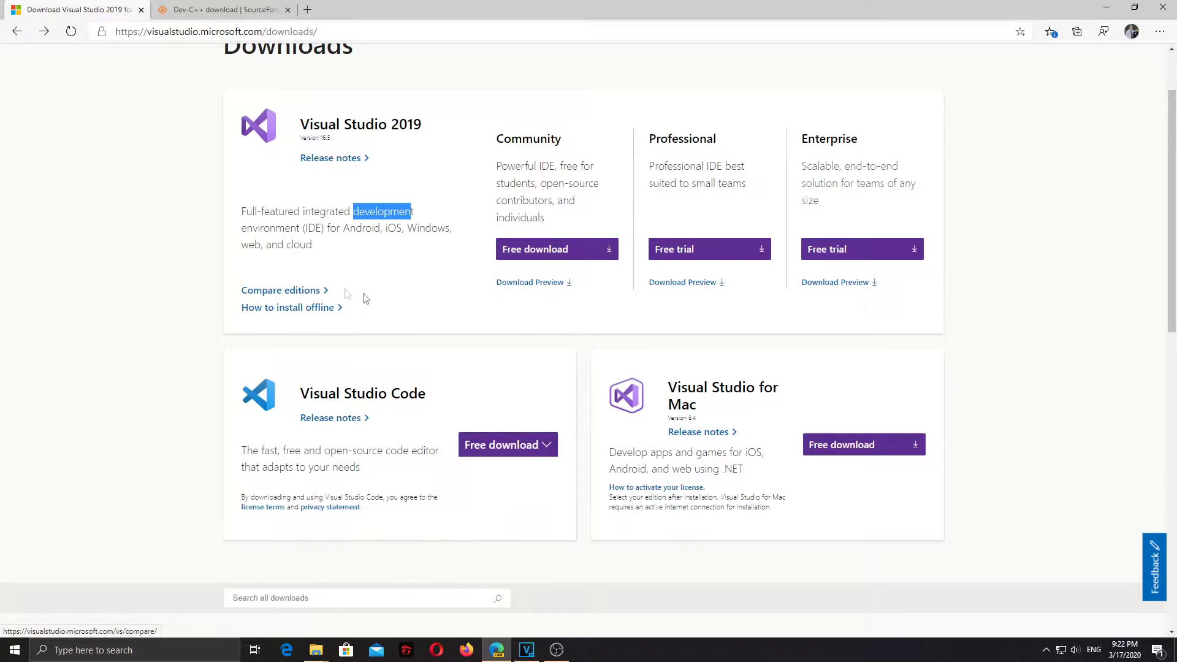
scroll(337, 324, "up", 2)
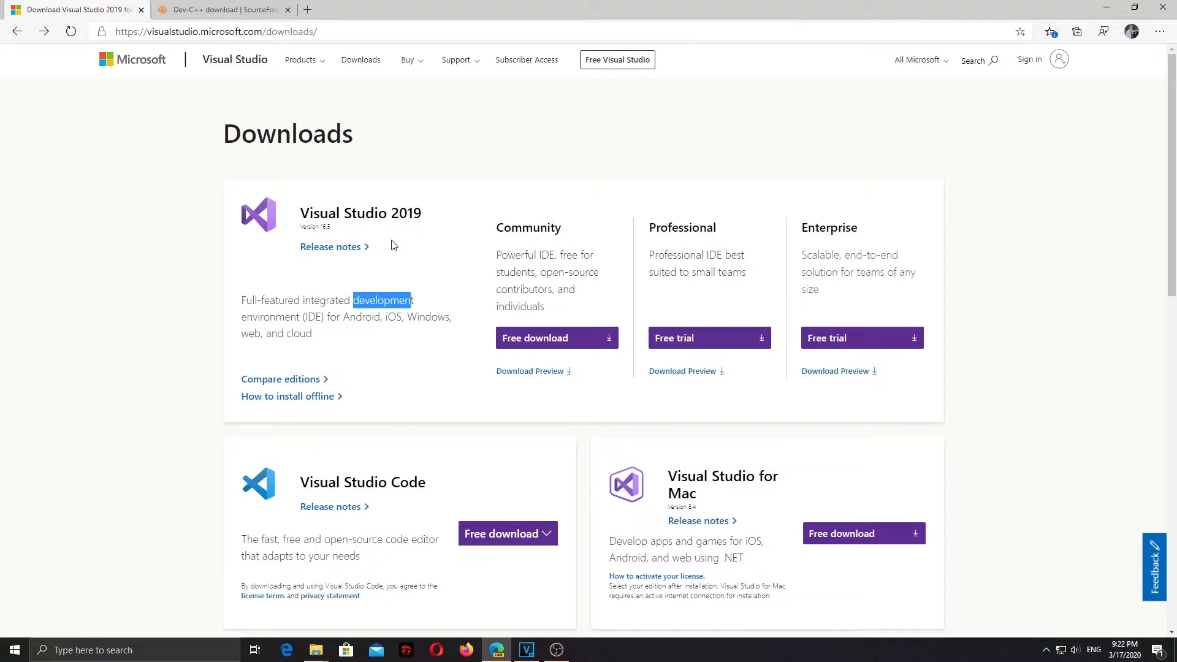
left_click(558, 338)
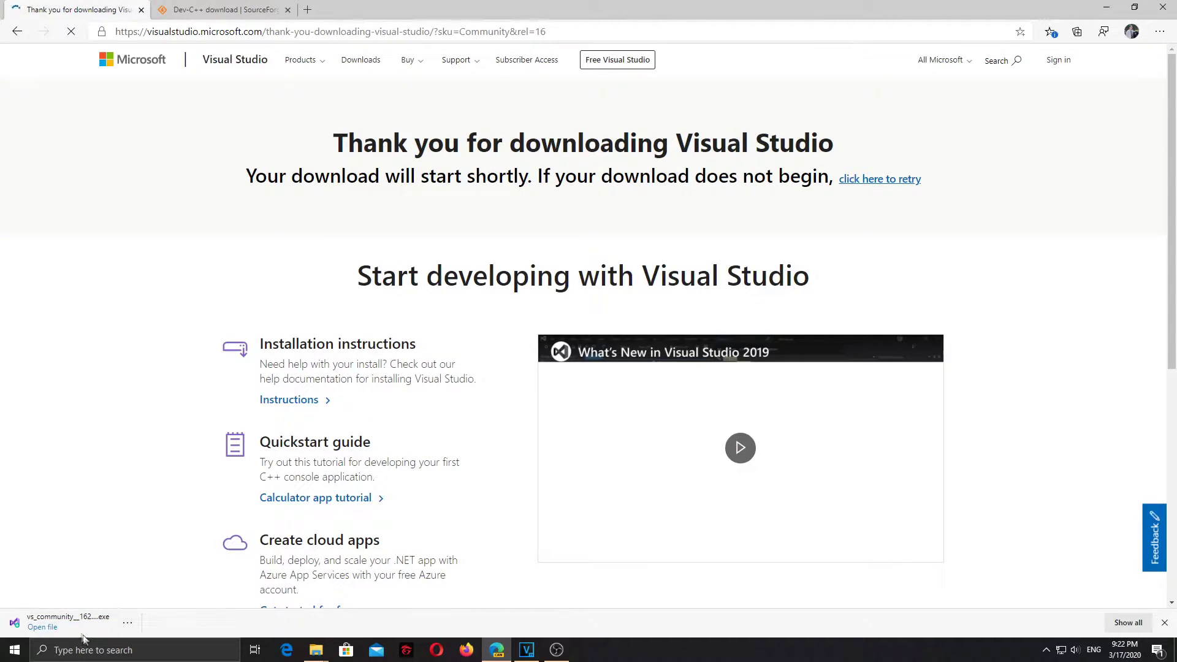
left_click(79, 620)
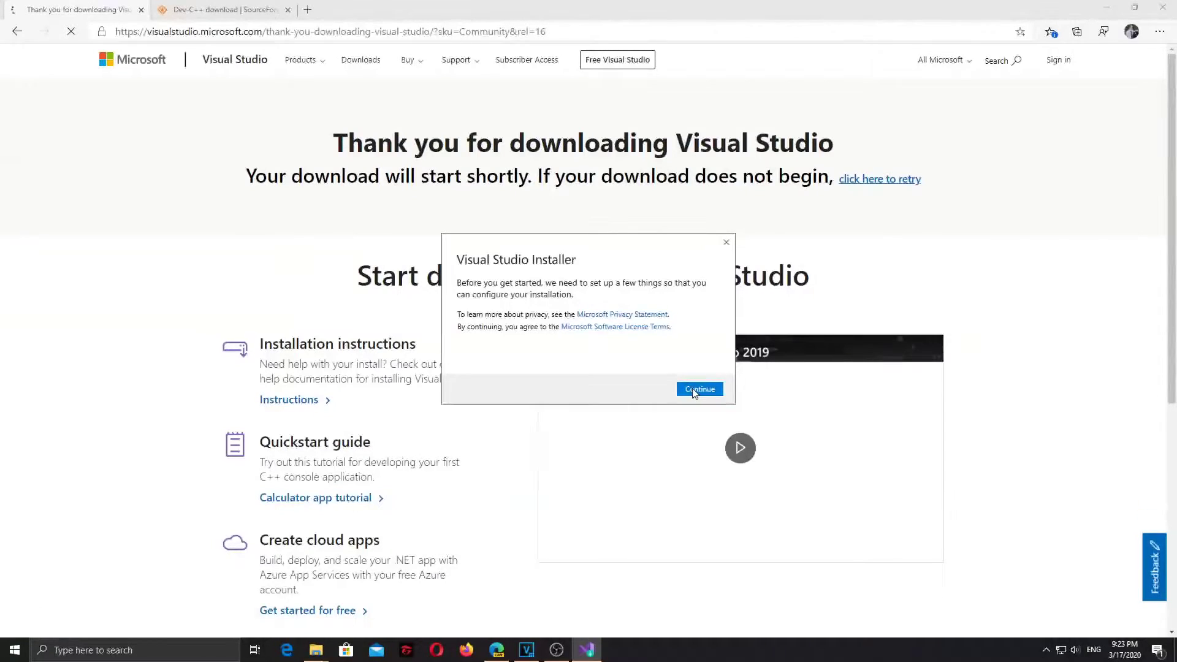
left_click(695, 393)
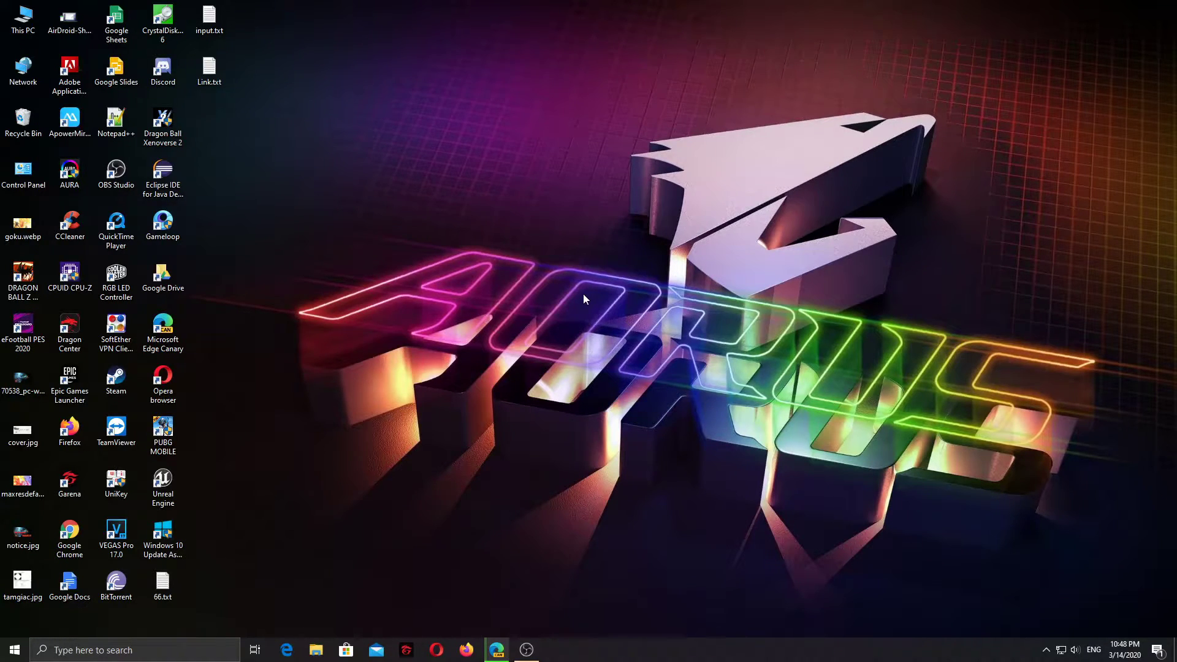
- Open the Visual Studio Installer from Windows and start modifying the Visual Studio Community 2019 installation
left_click(129, 645)
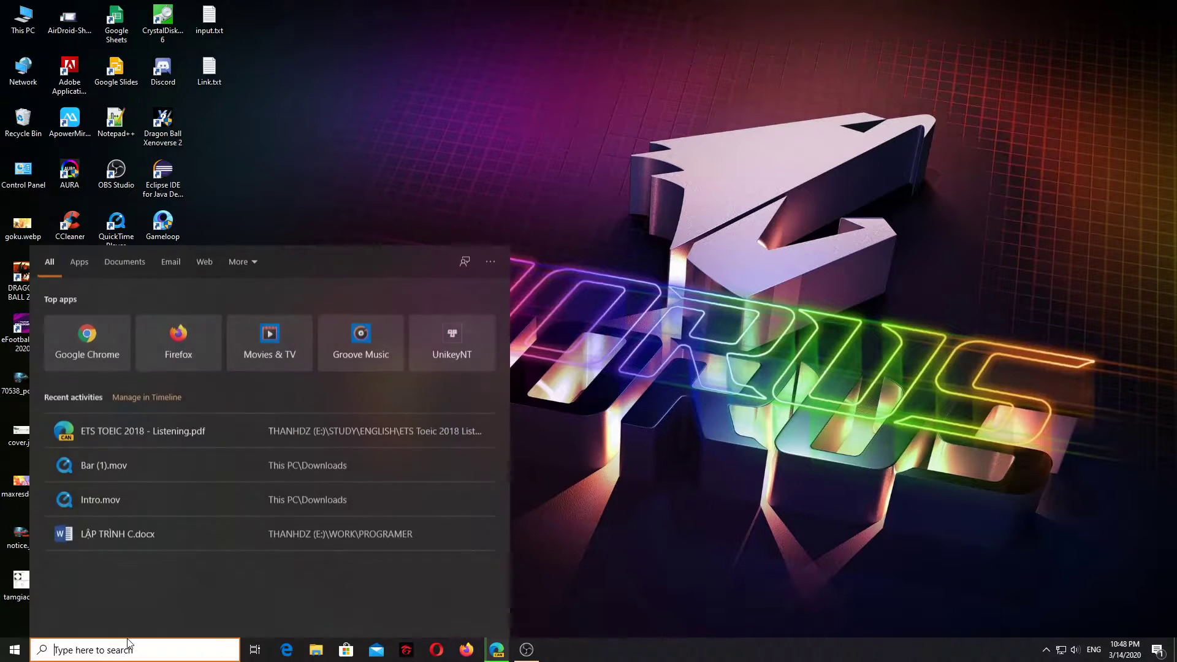
type("vi")
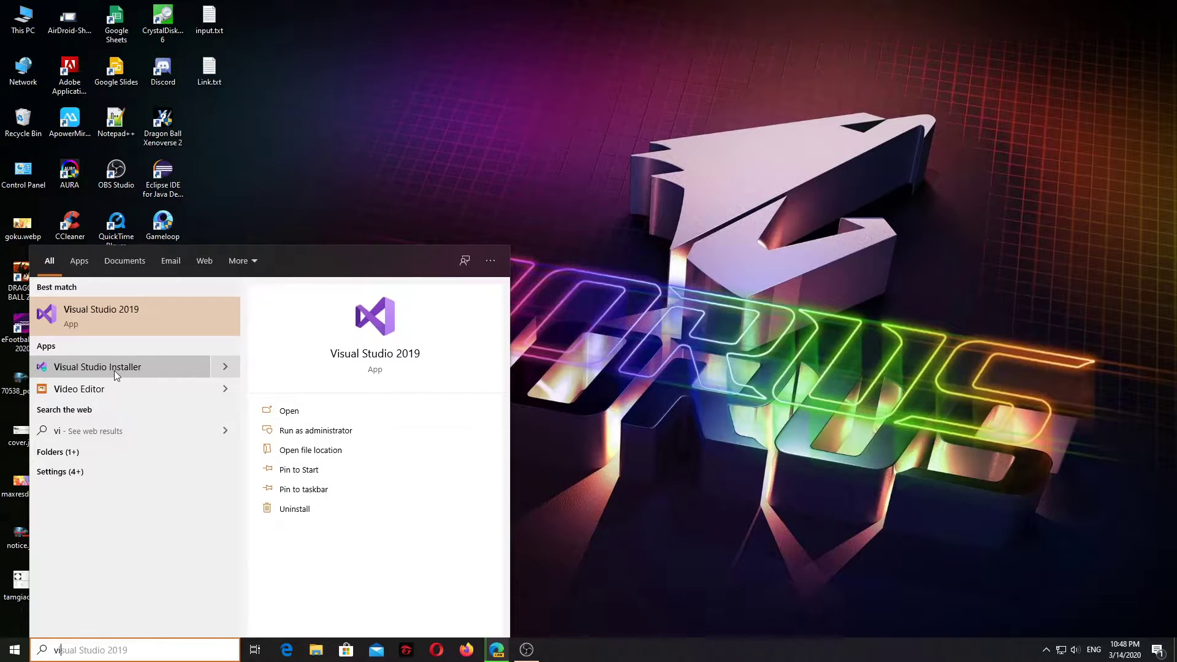
left_click(139, 370)
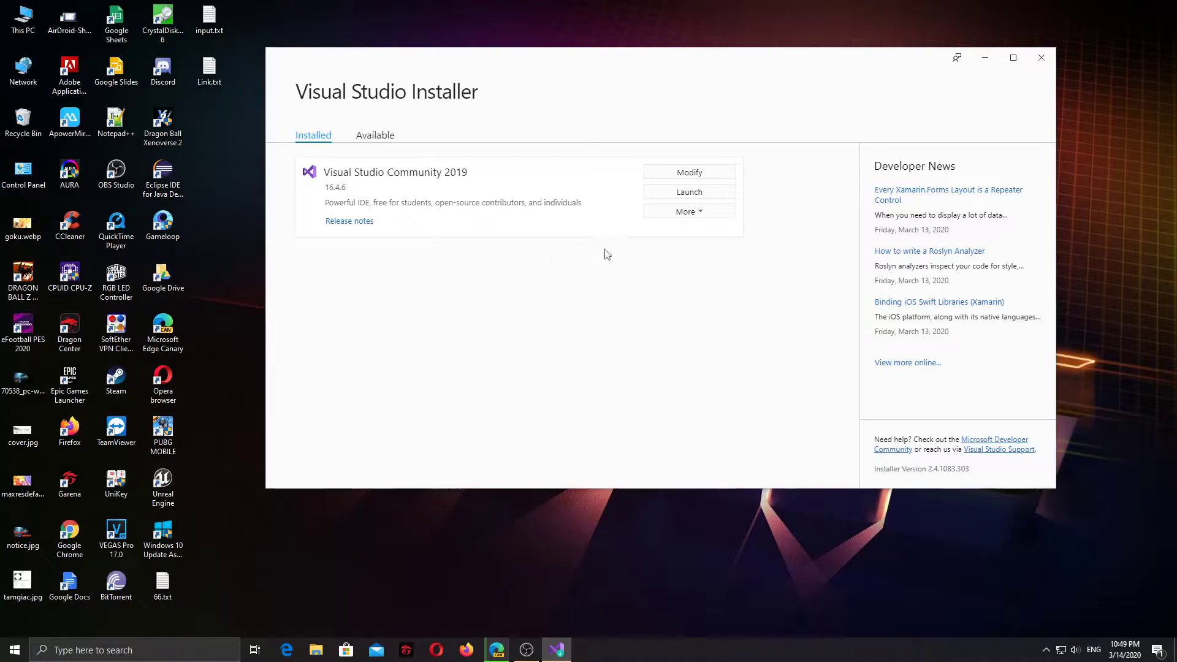
left_click(692, 174)
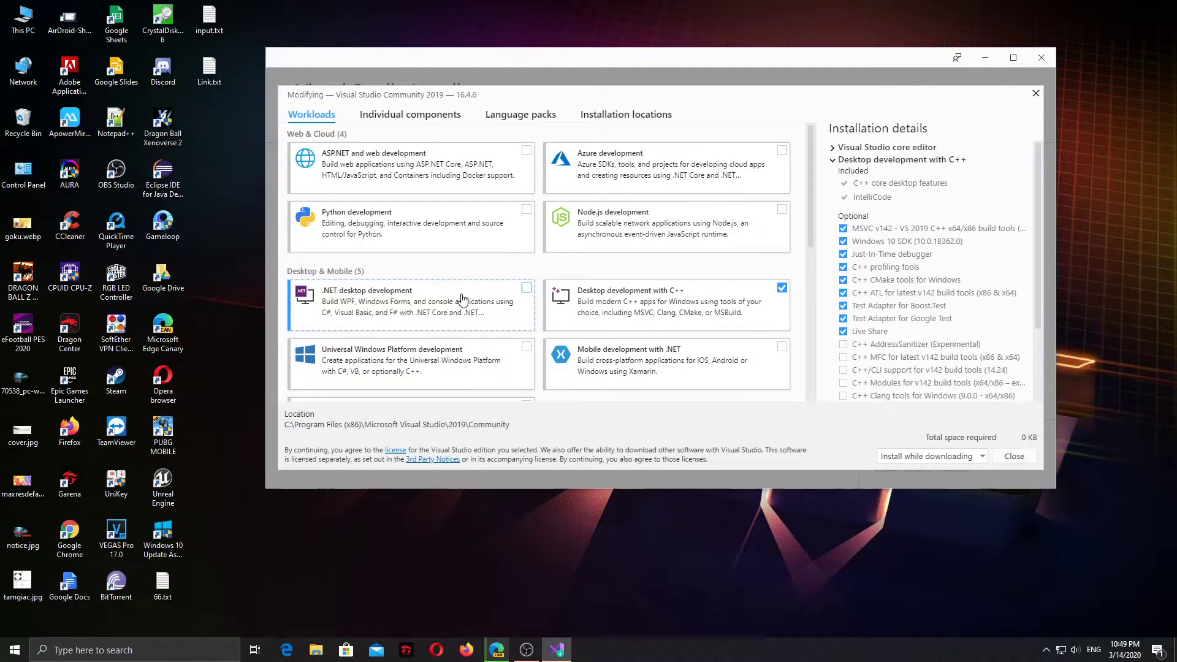
- Examine the available workloads, including the Web & Cloud, Desktop & Mobile and Gaming groups
scroll(461, 299, "down", 4)
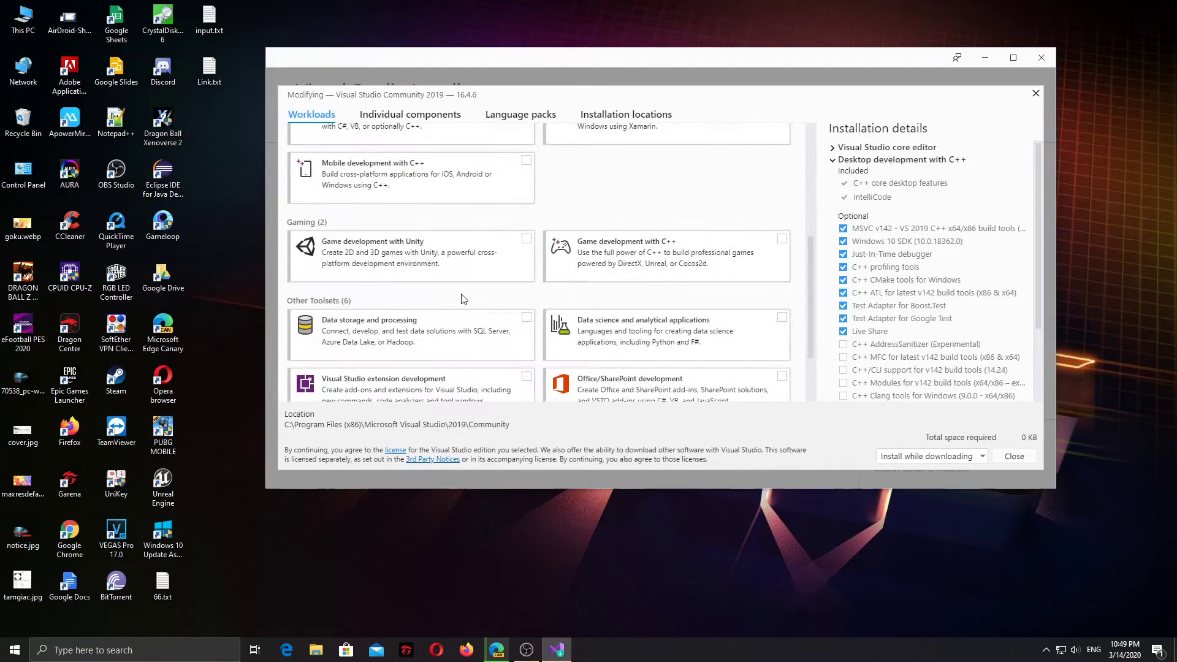
scroll(462, 295, "up", 3)
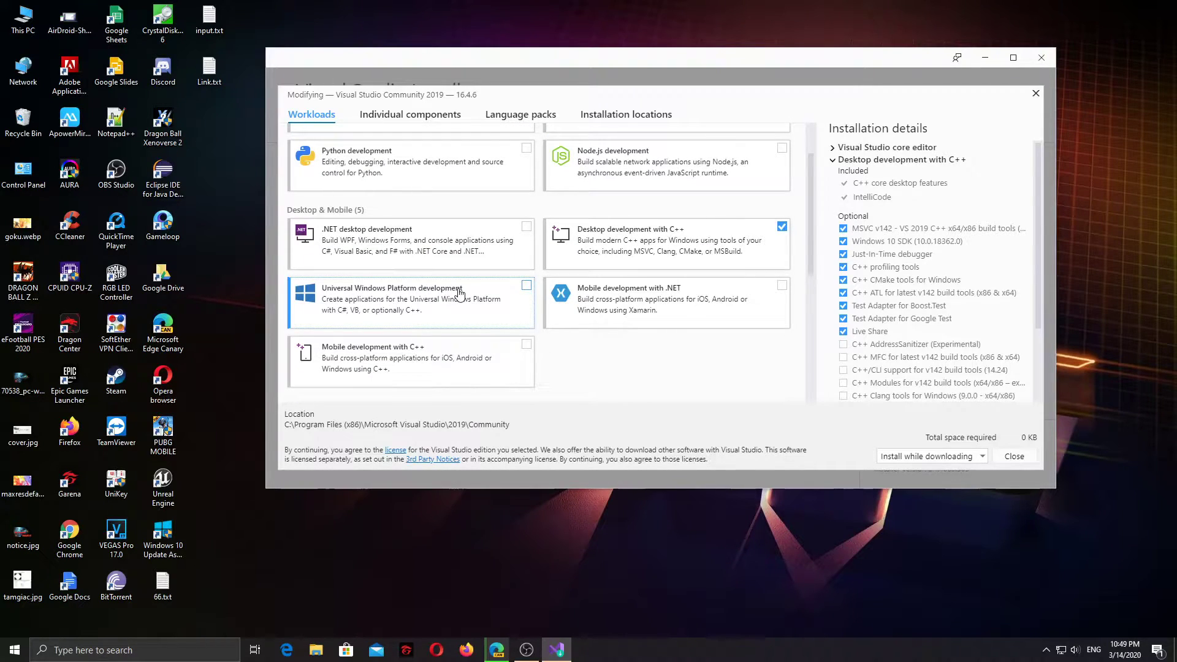
scroll(461, 295, "up", 1)
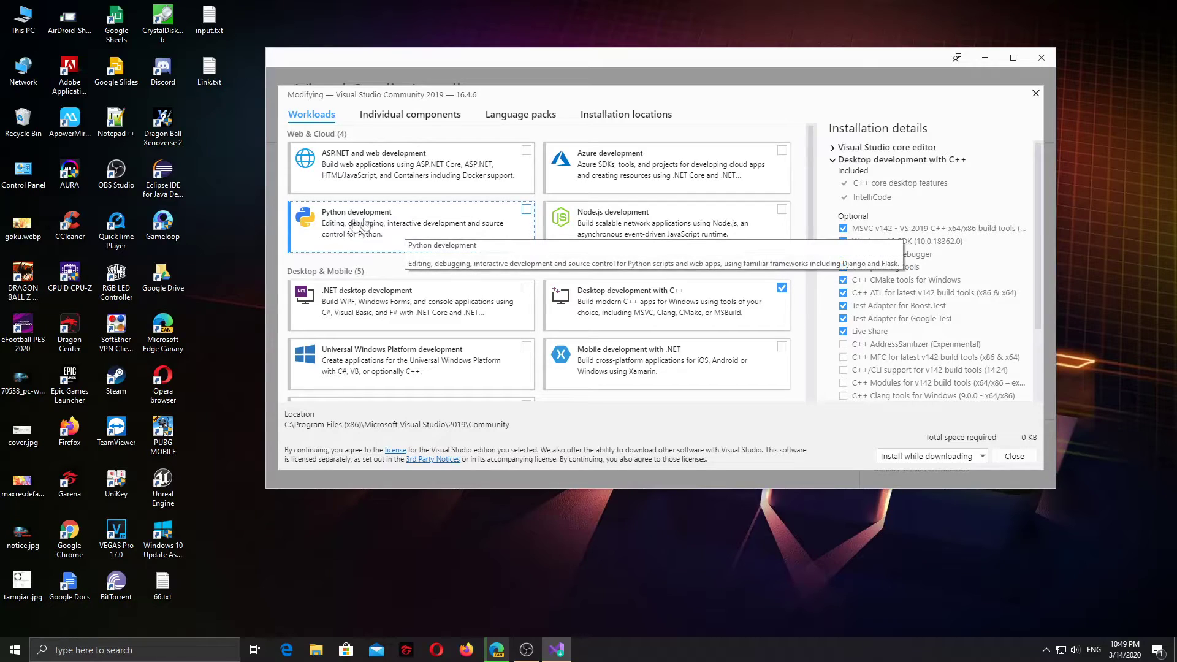
scroll(380, 223, "down", 2)
scroll(361, 227, "up", 2)
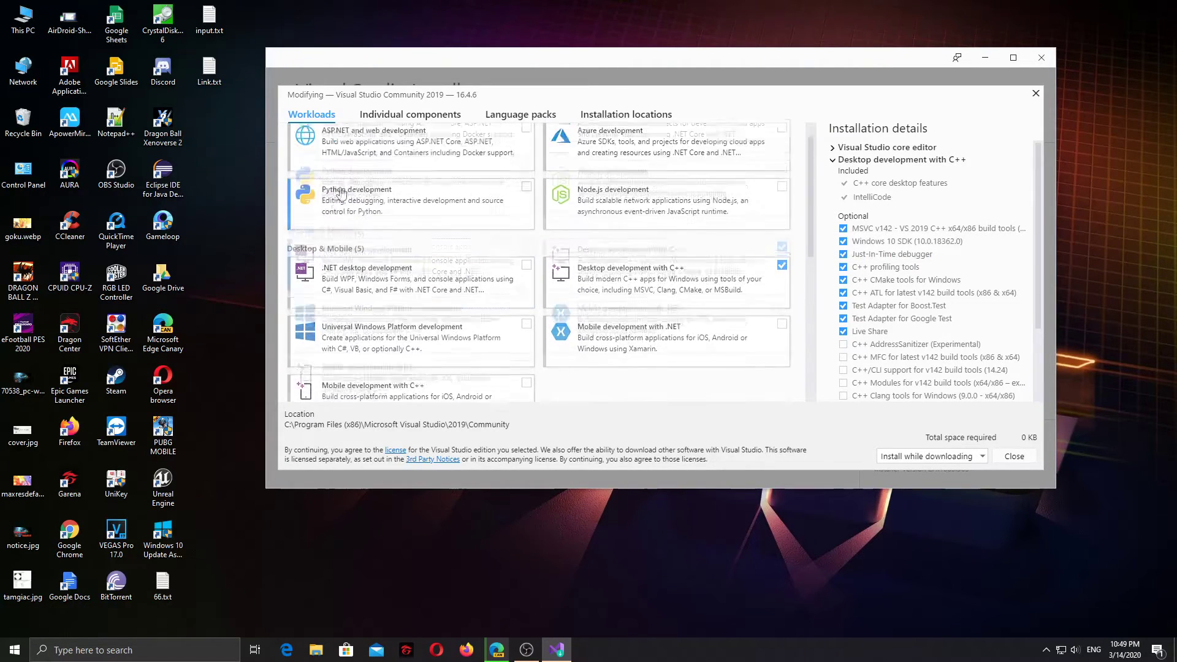
scroll(352, 232, "down", 2)
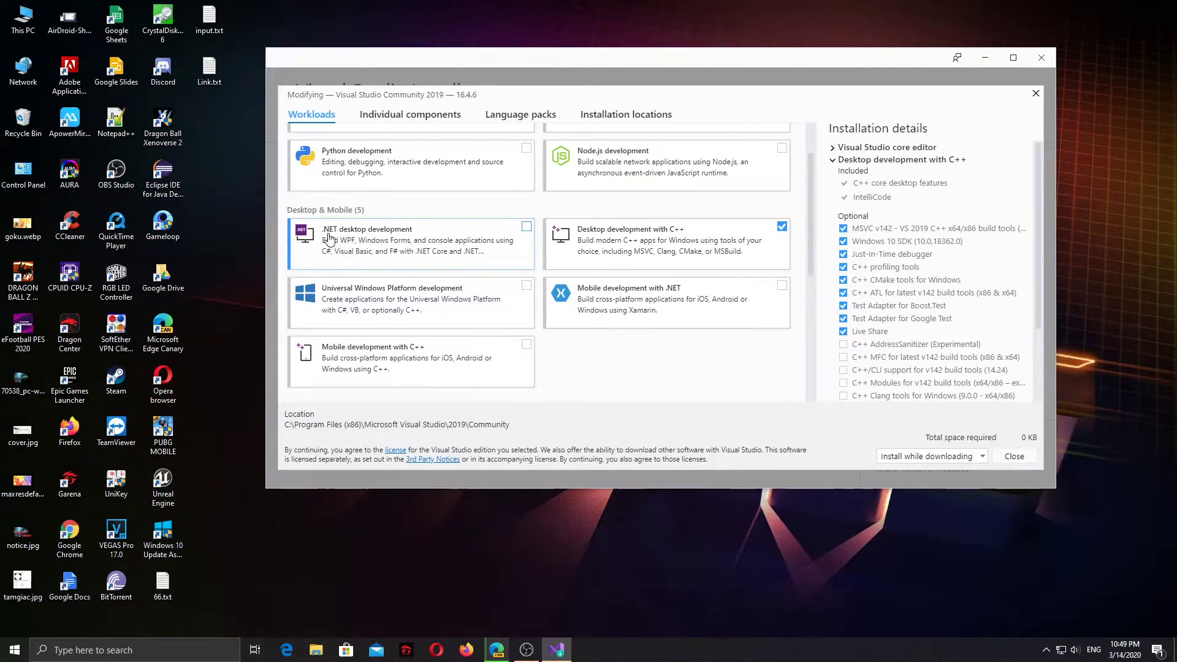
scroll(331, 239, "up", 2)
scroll(368, 279, "down", 2)
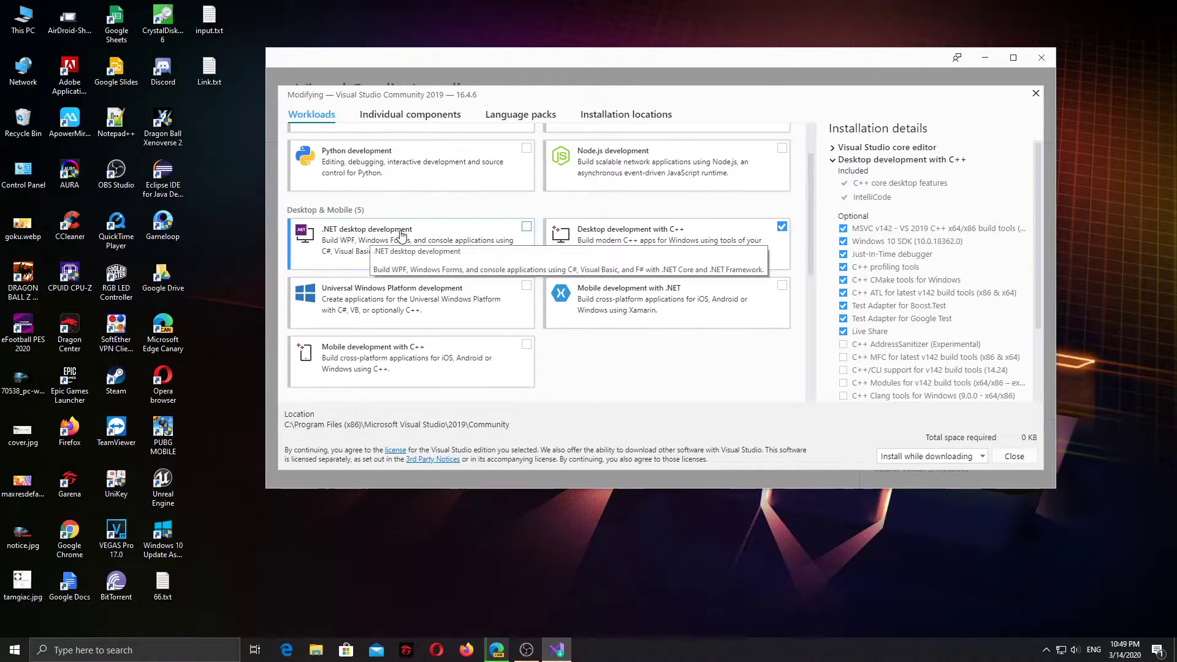
scroll(491, 247, "down", 4)
scroll(484, 248, "up", 4)
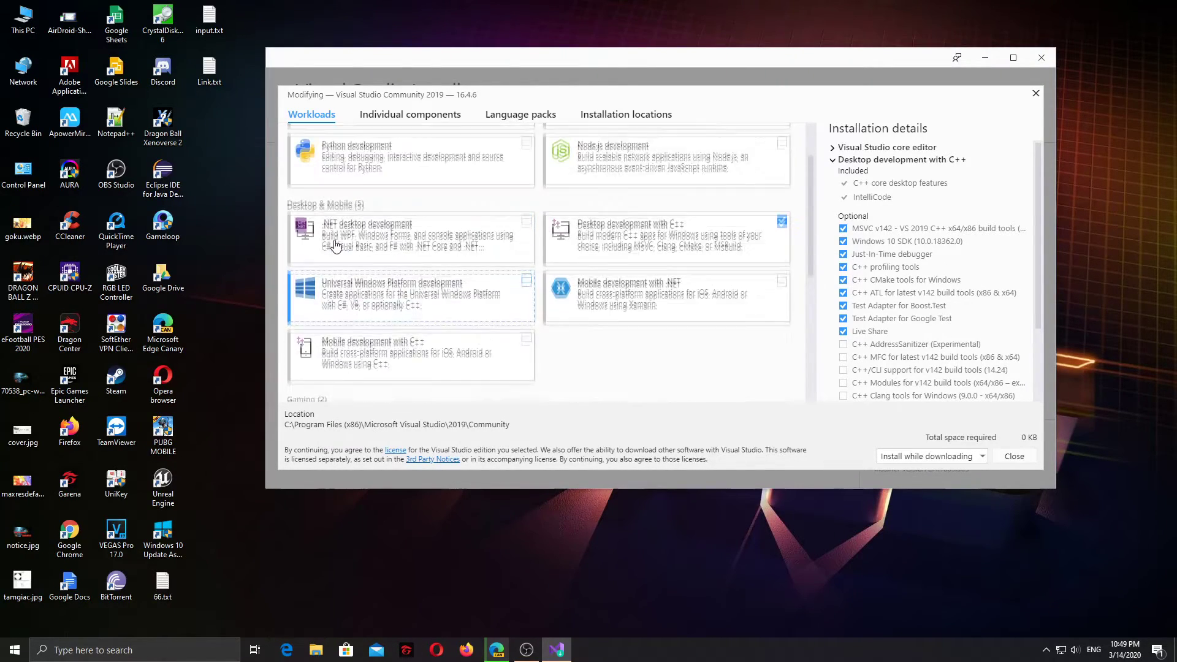
scroll(401, 244, "up", 2)
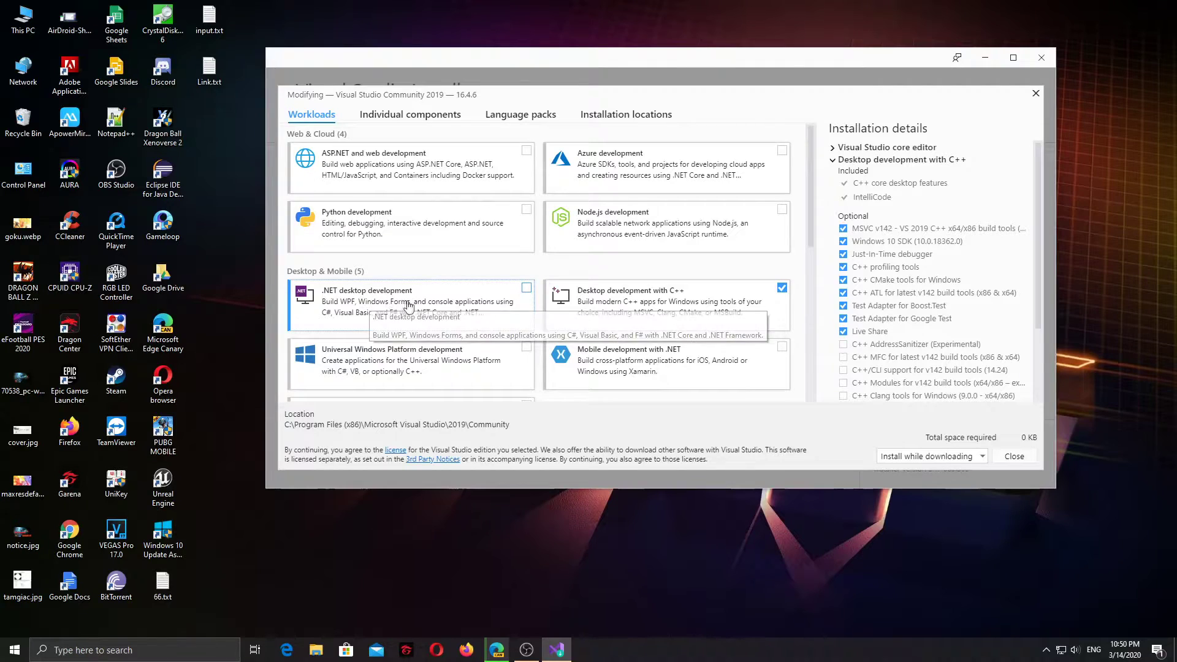
scroll(422, 311, "down", 2)
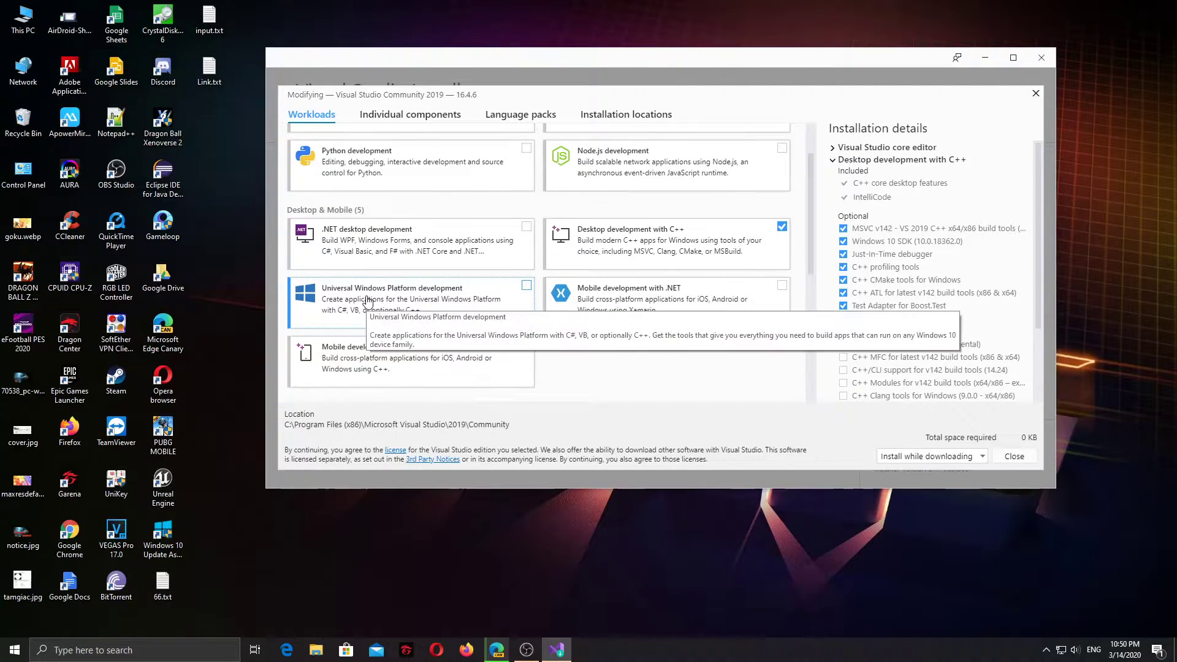
scroll(640, 253, "up", 2)
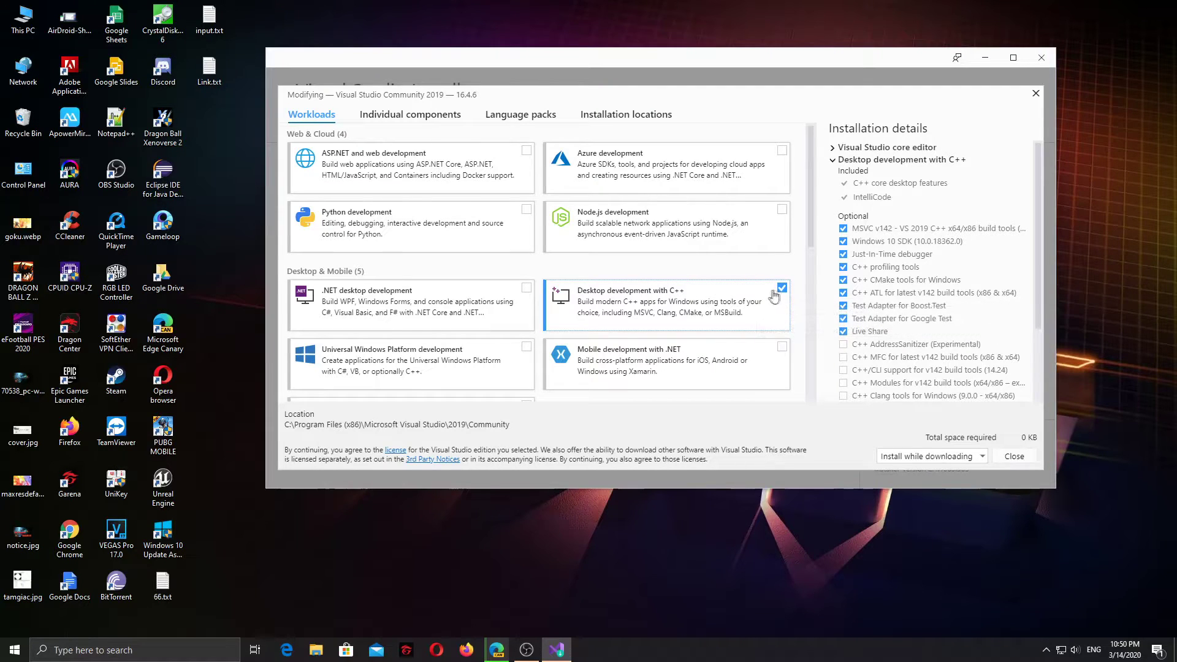
scroll(695, 289, "down", 2)
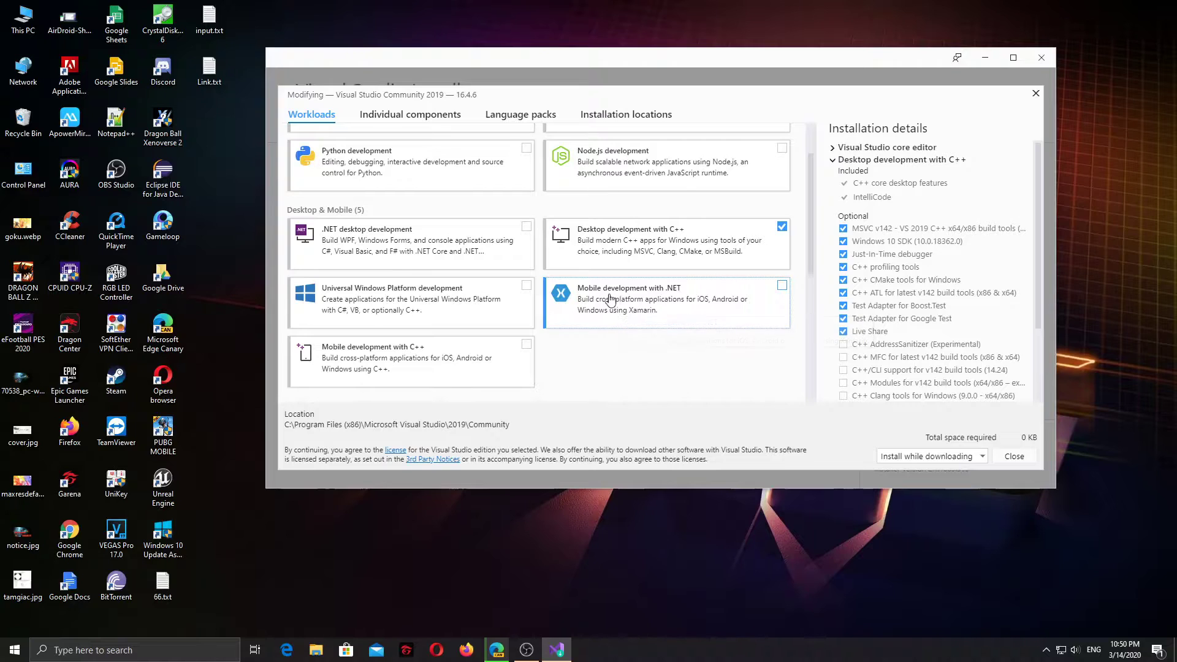
scroll(644, 302, "down", 2)
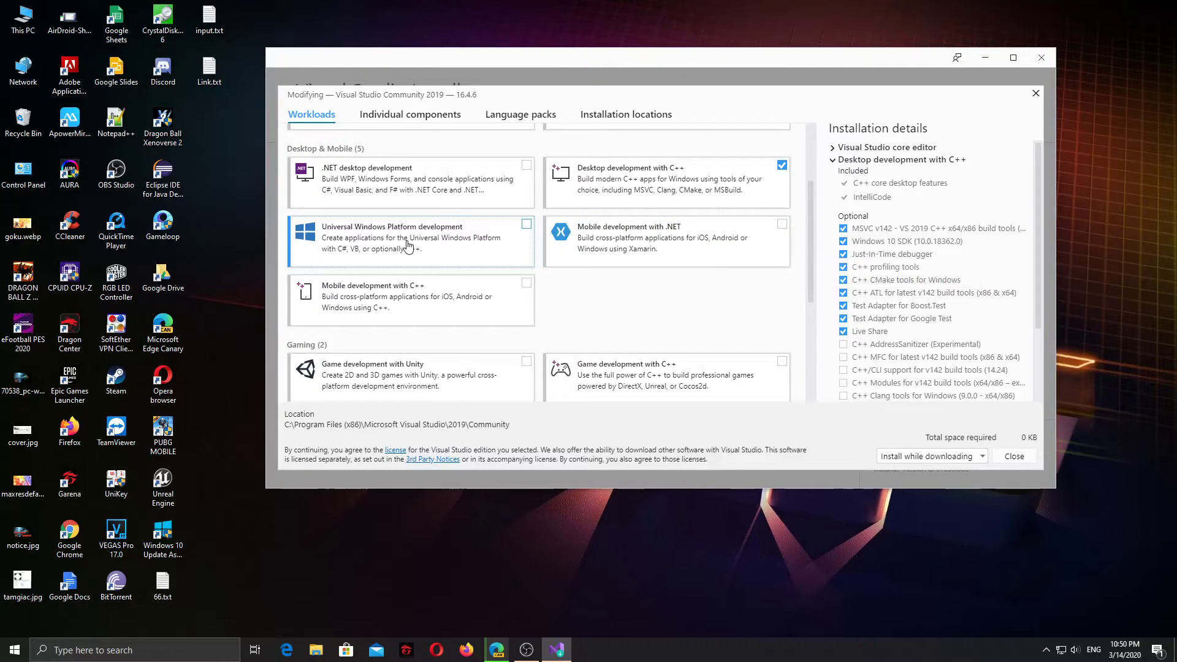
scroll(447, 270, "down", 5)
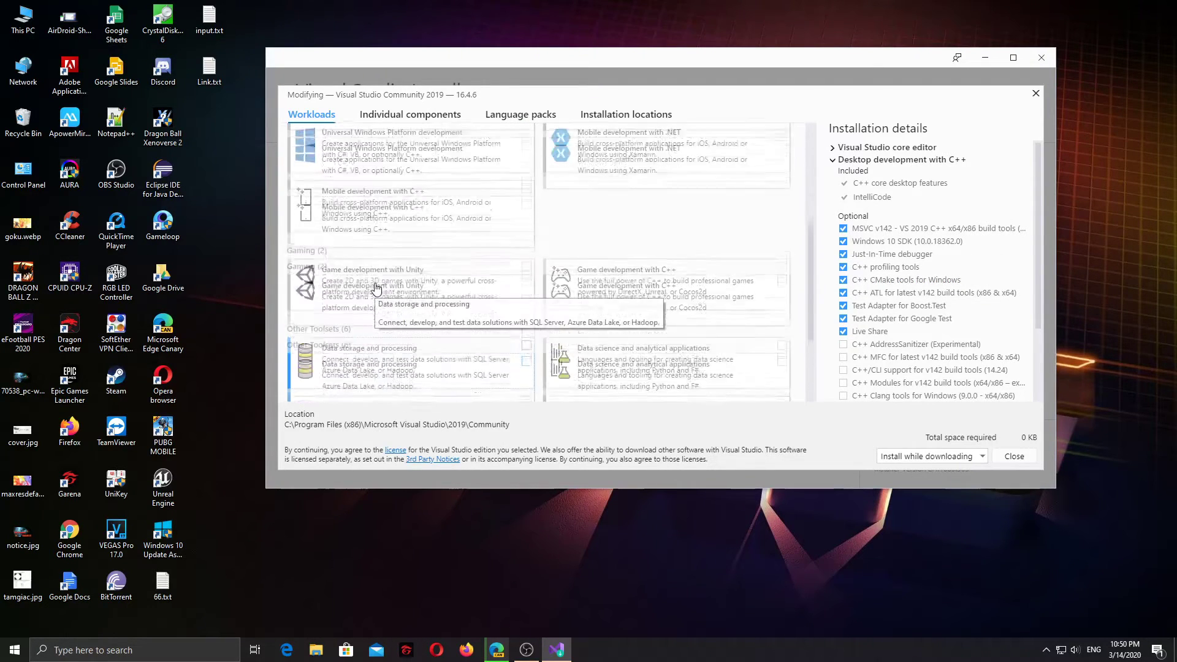
scroll(483, 292, "up", 4)
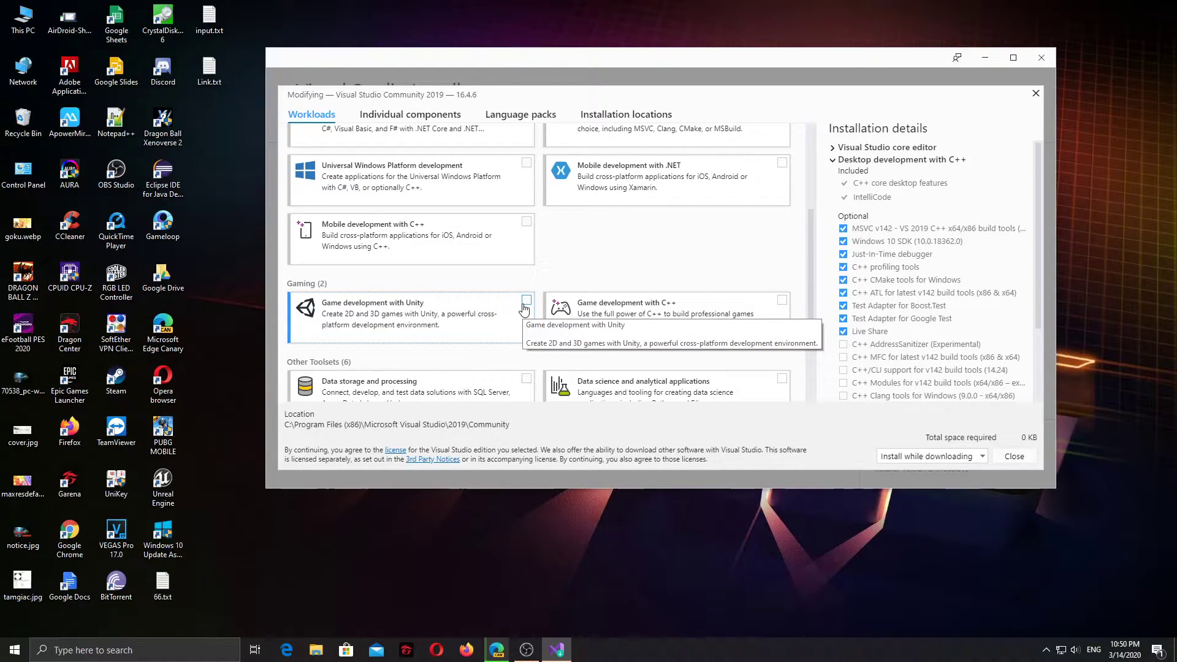
- Select the Game development with C++ workload and view the choices for installing while downloading or after downloading everything
scroll(502, 301, "down", 2)
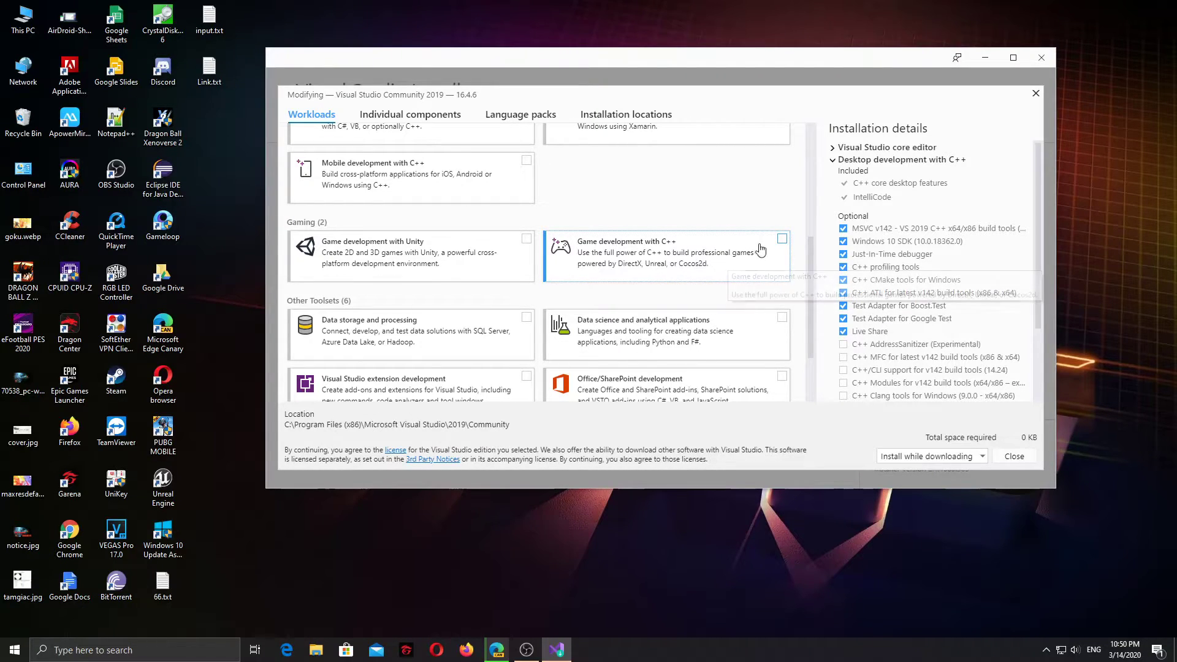
left_click(773, 252)
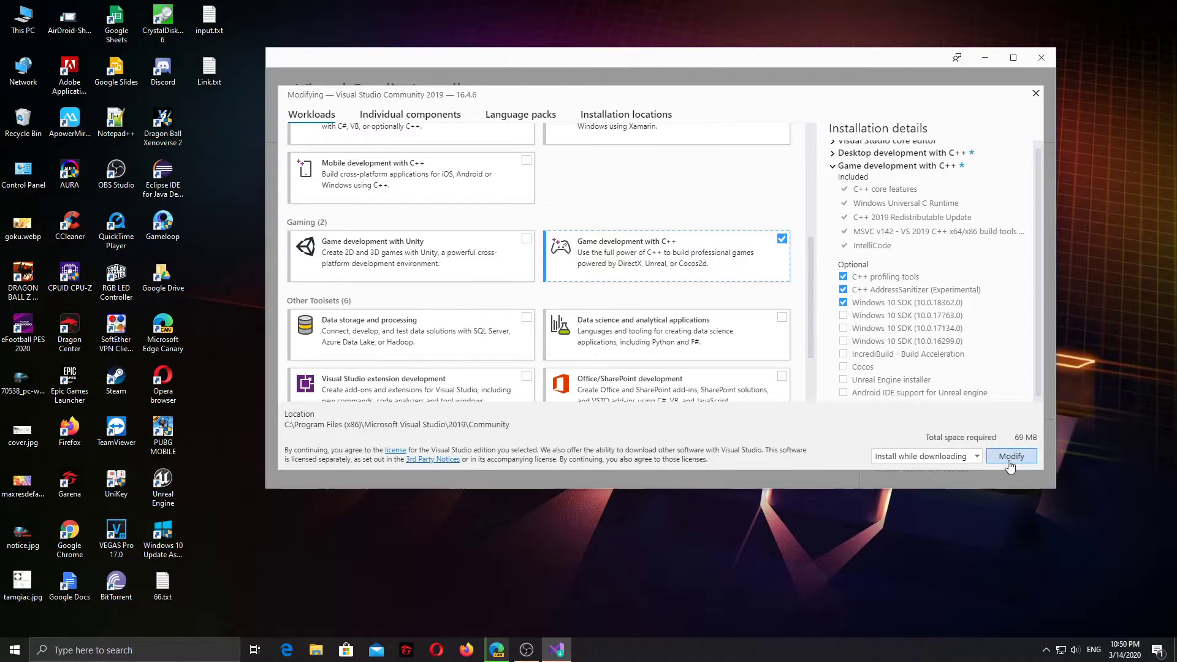
left_click(960, 458)
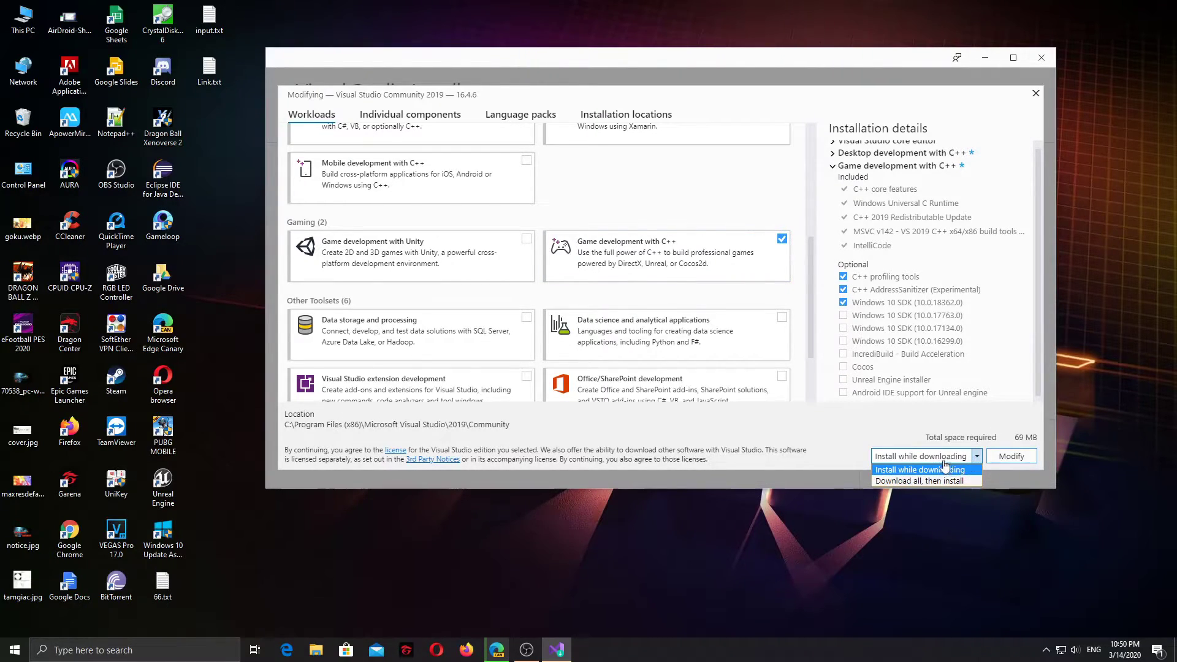
left_click(867, 432)
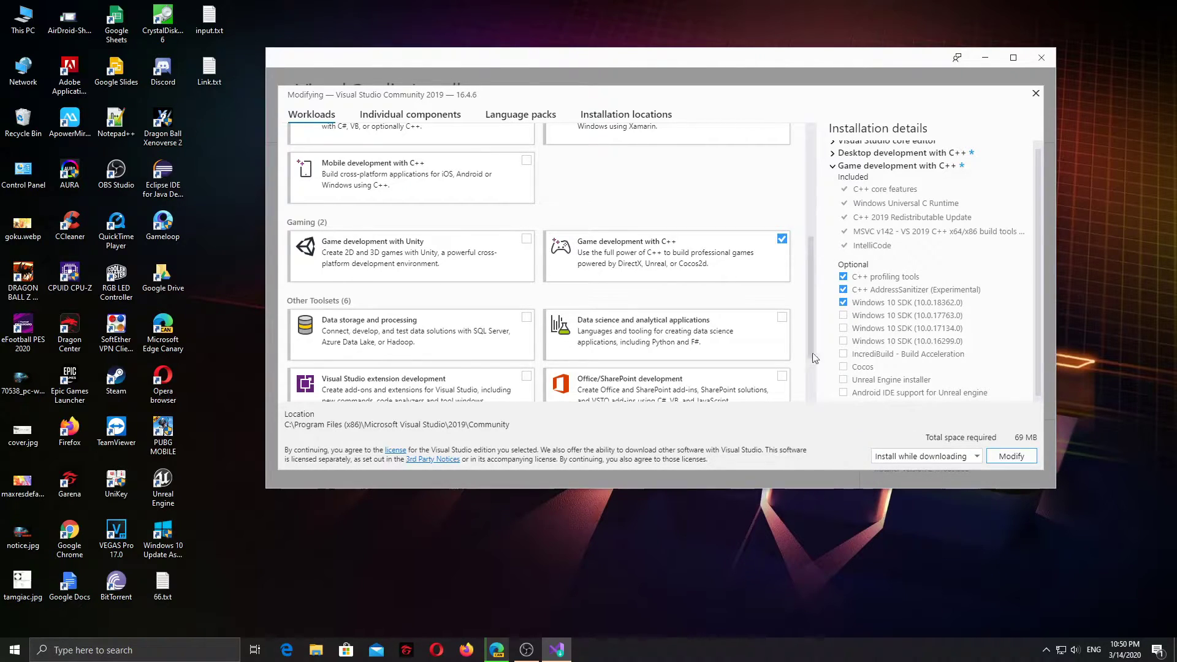
left_click(913, 454)
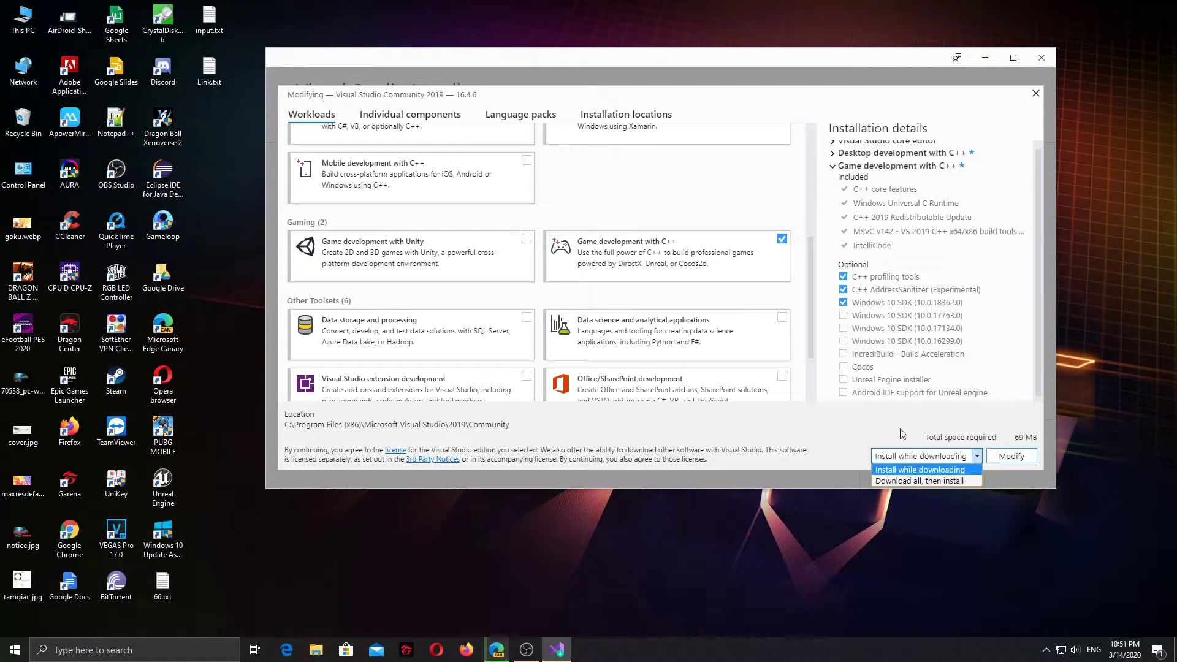
left_click(895, 435)
left_click(925, 456)
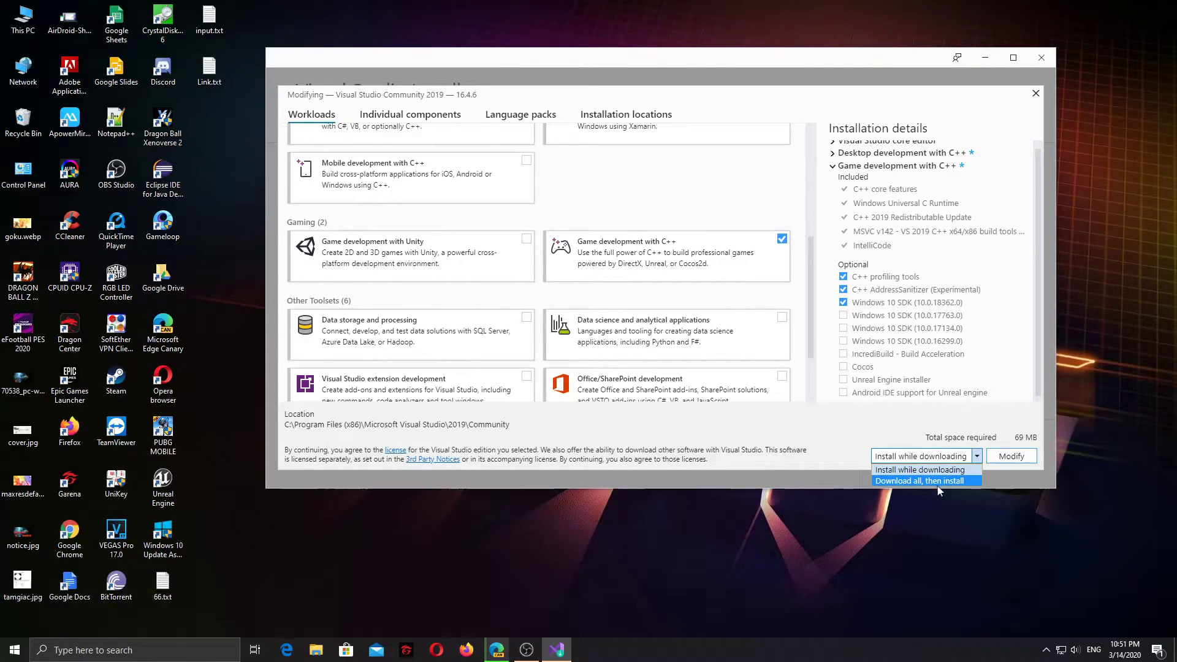
left_click(870, 435)
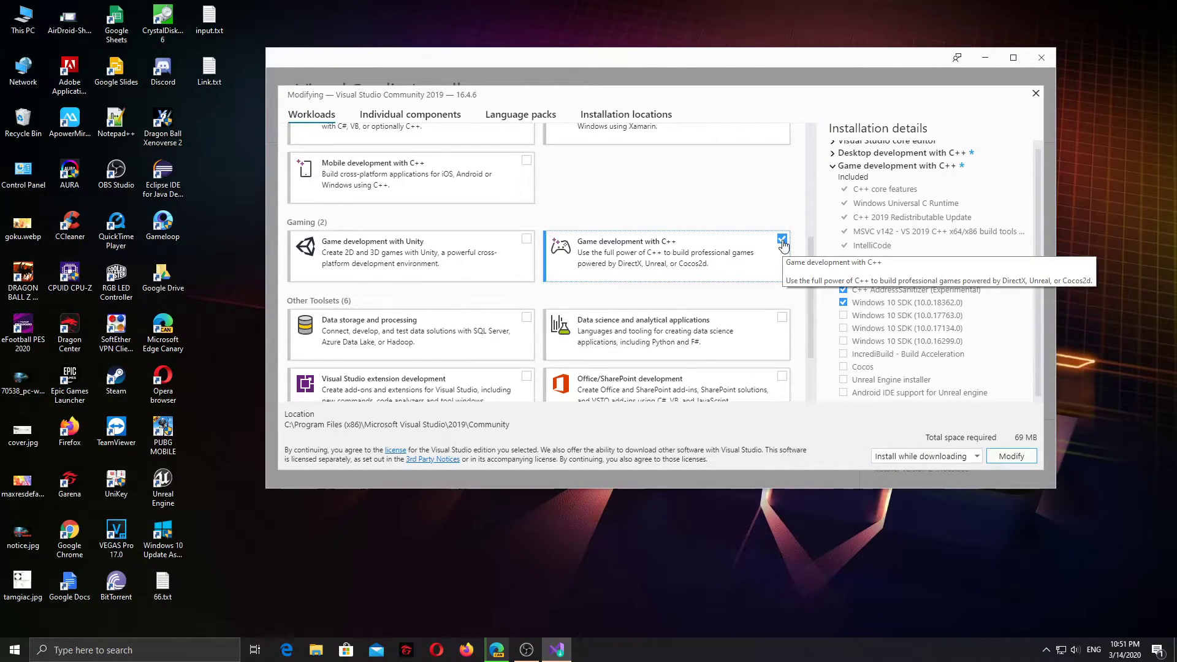
- Deselect the Game development with C++ workload and try Game development with Unity, deselecting it again after checking its installation details
left_click(782, 239)
left_click(526, 239)
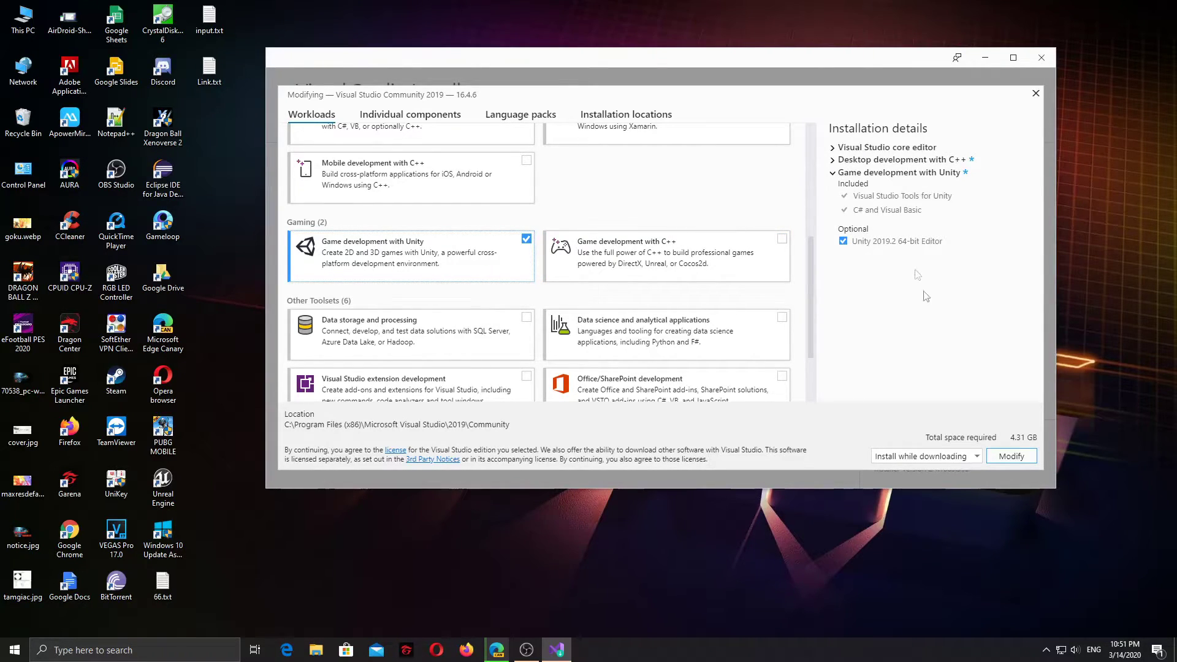
left_click(526, 238)
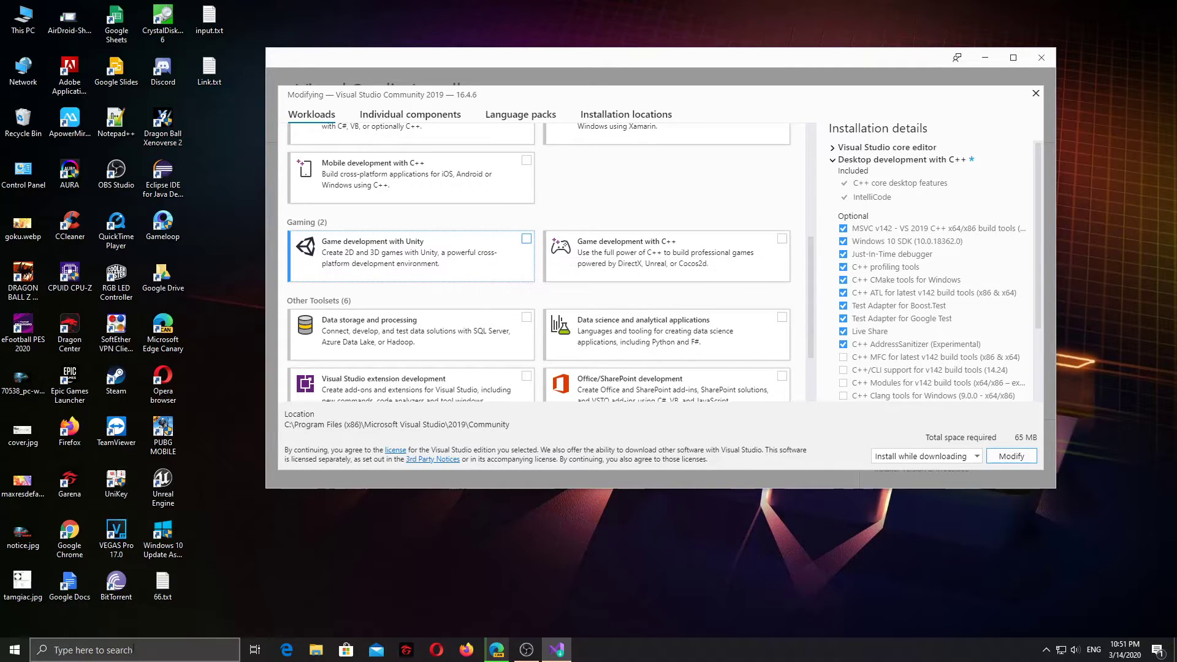
- Examine the Other Toolsets workloads and review the Web & Cloud, Desktop & Mobile and Gaming groups again
scroll(374, 302, "down", 2)
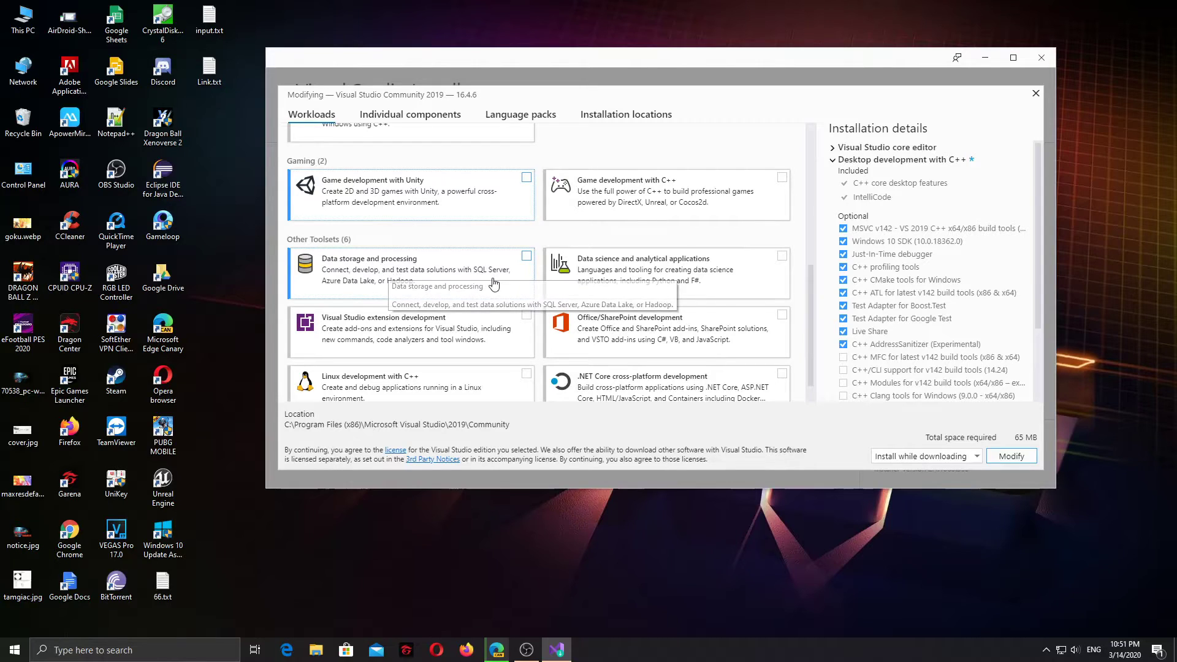
scroll(635, 316, "down", 1)
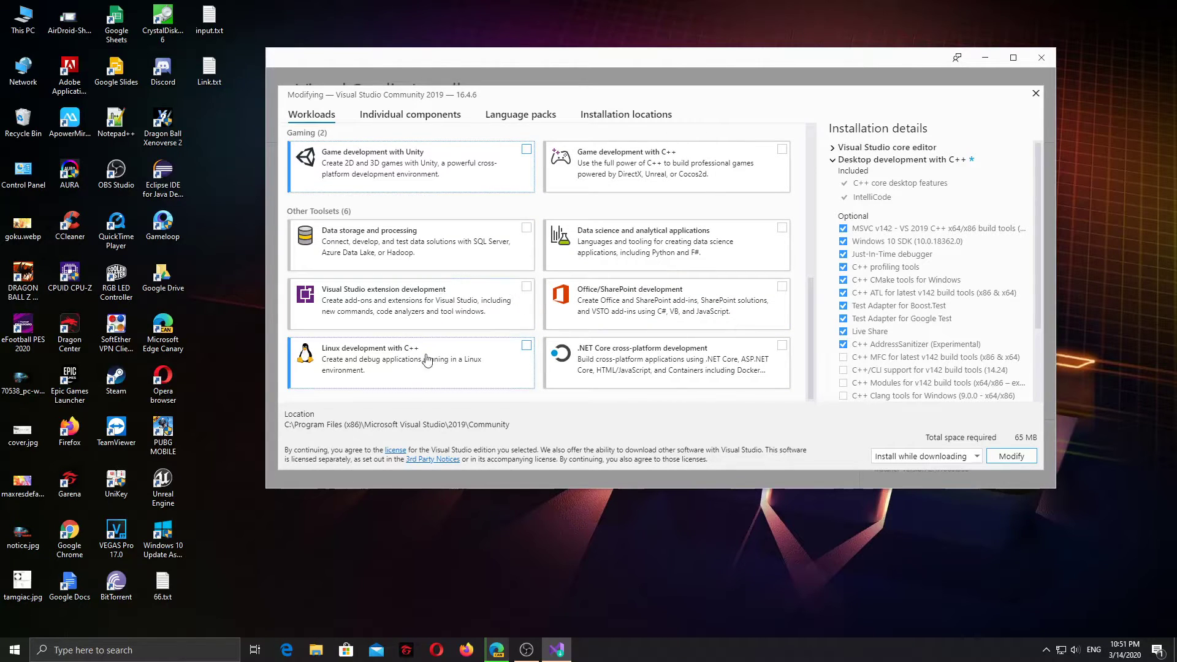
scroll(370, 295, "up", 2)
scroll(494, 343, "up", 9)
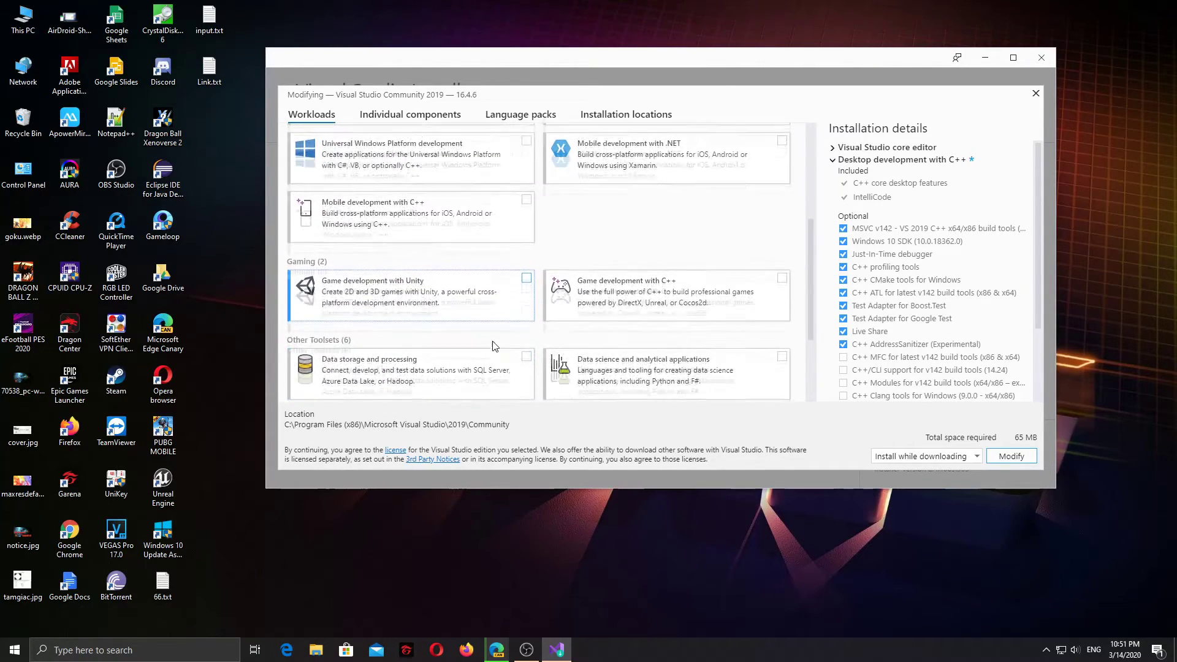
scroll(543, 334, "down", 2)
scroll(588, 312, "up", 2)
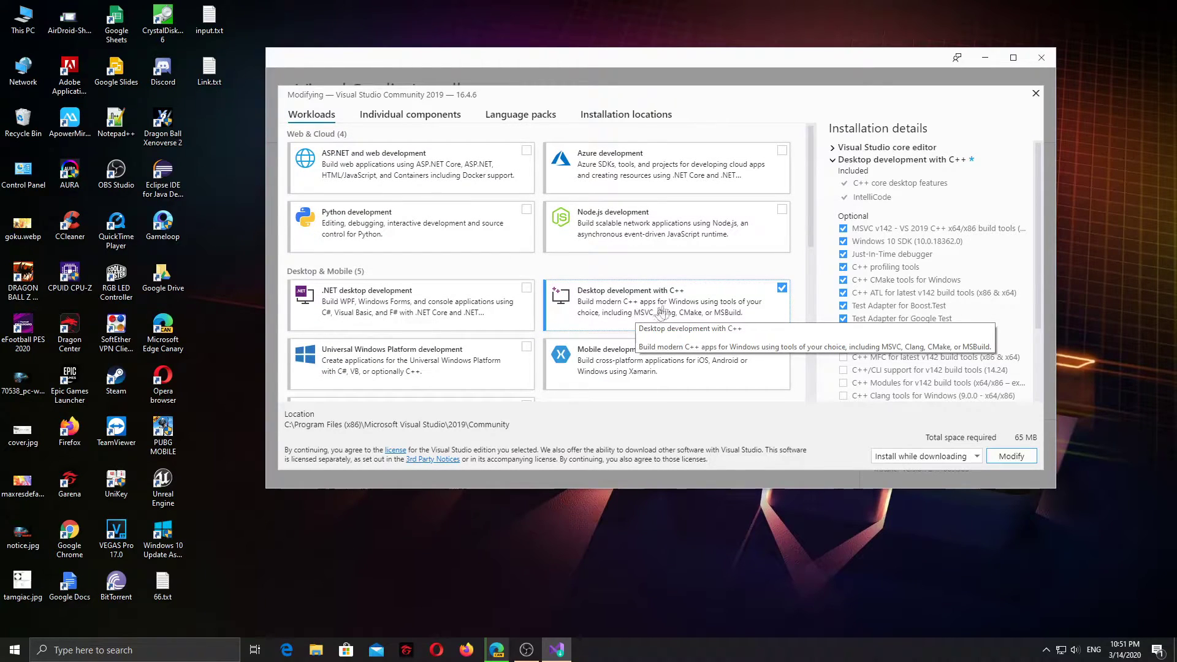
scroll(735, 305, "down", 2)
scroll(689, 302, "up", 2)
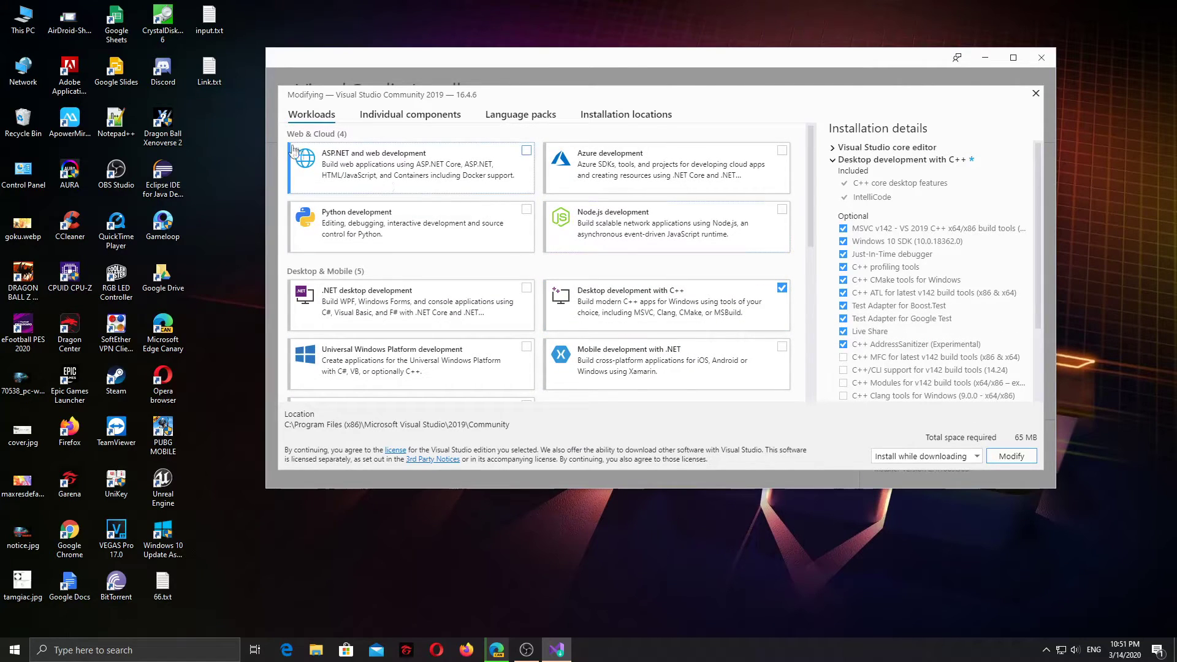
scroll(479, 171, "down", 5)
scroll(479, 170, "up", 5)
scroll(478, 170, "down", 10)
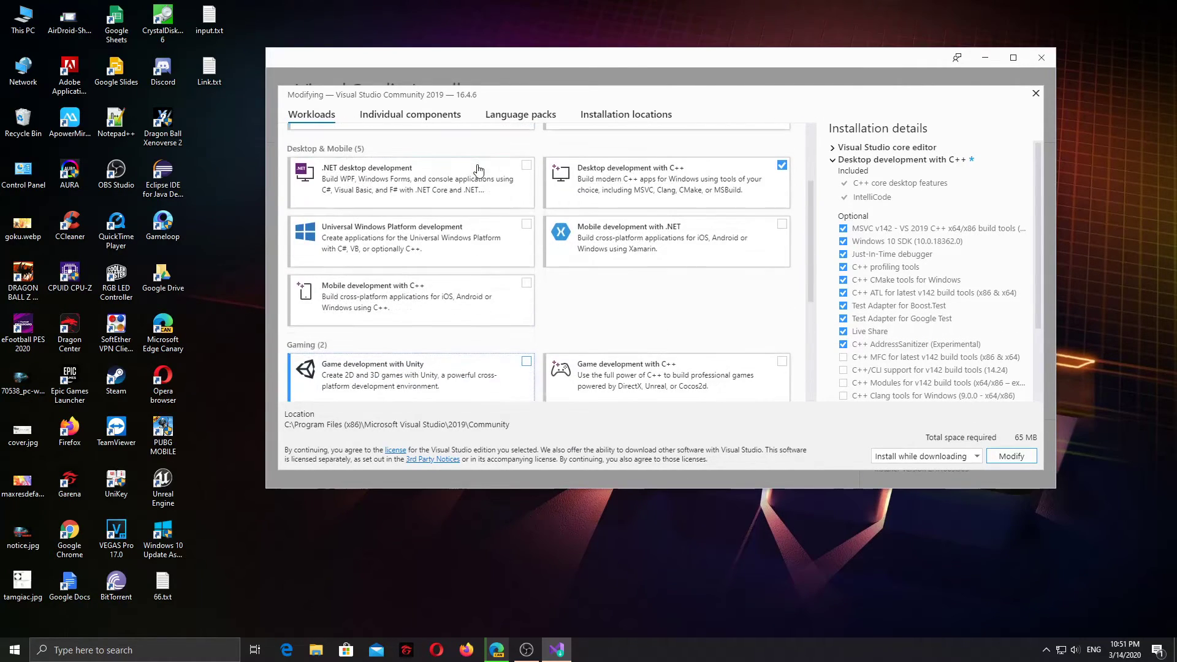
scroll(551, 173, "up", 7)
- Deselect and reselect the Desktop development with C++ workload, and look over the other workload groups once more
left_click(775, 175)
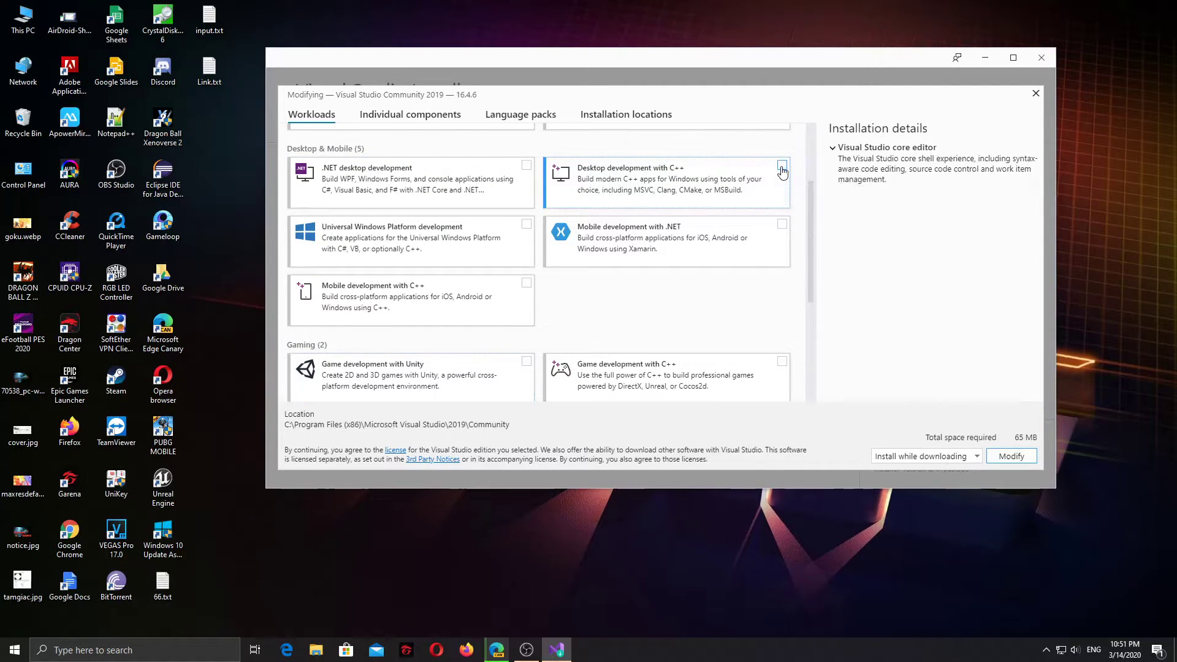
left_click(775, 175)
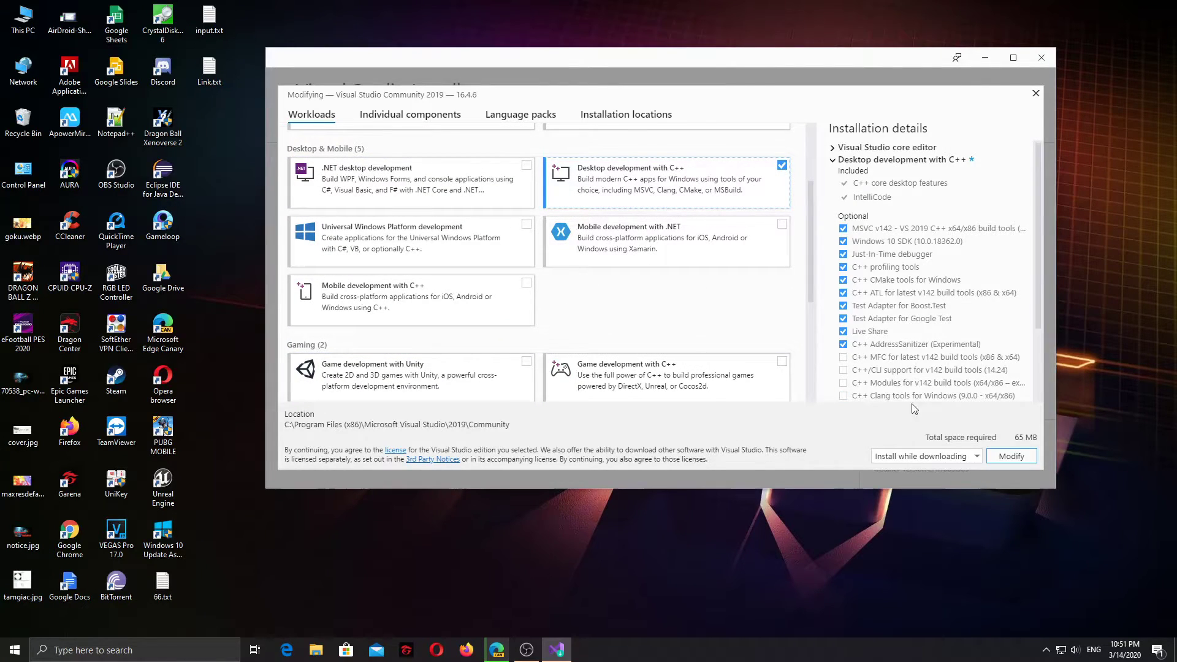
scroll(607, 234, "down", 3)
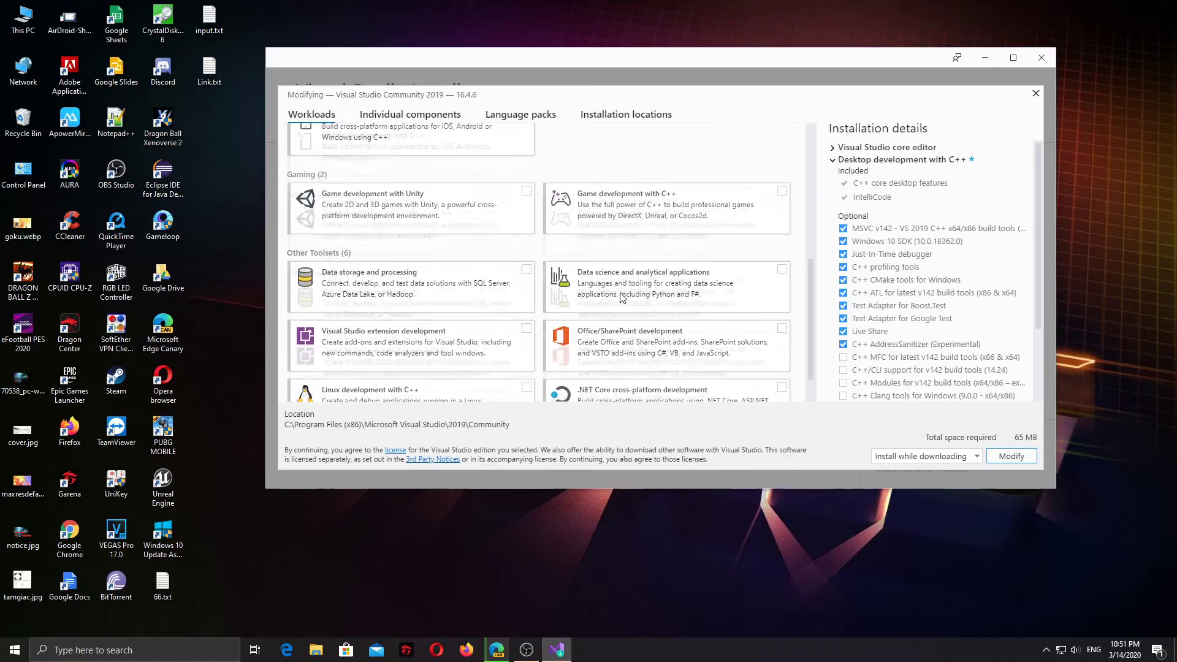
scroll(607, 235, "up", 4)
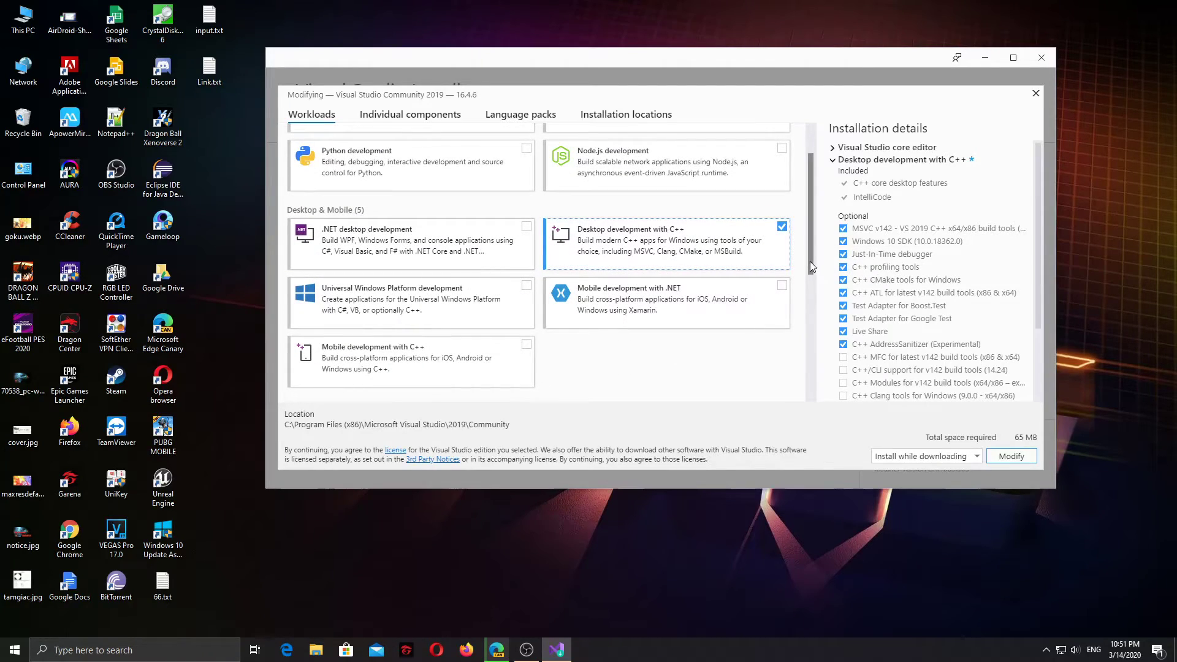
scroll(514, 242, "down", 2)
scroll(514, 245, "down", 3)
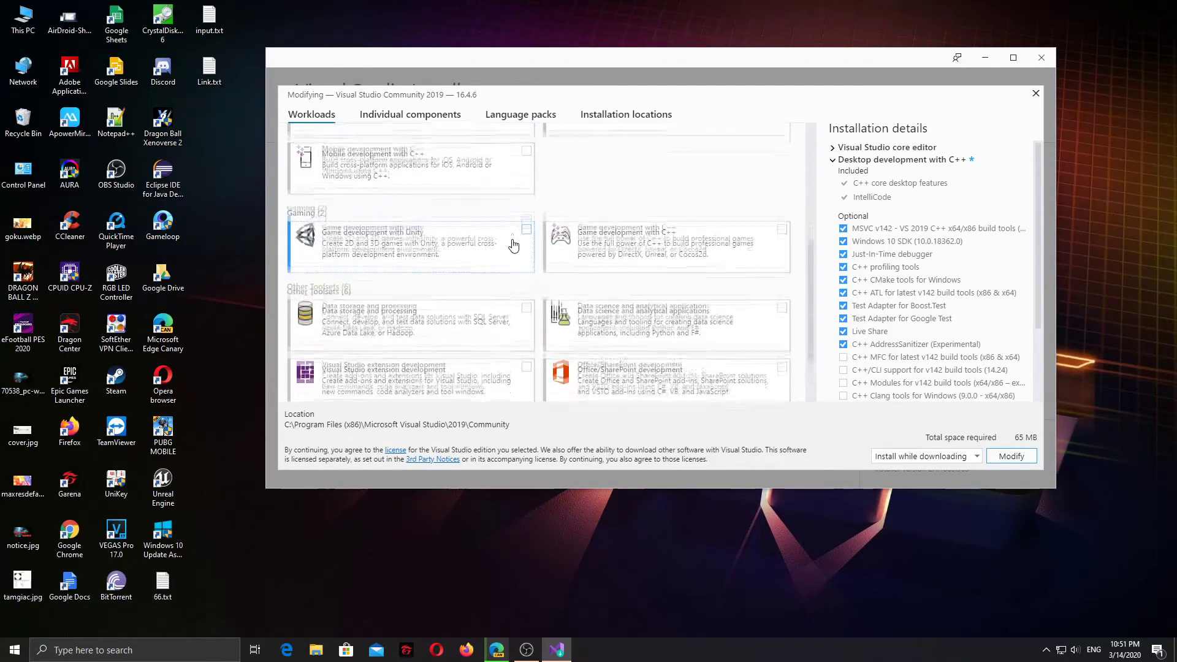
scroll(514, 245, "up", 6)
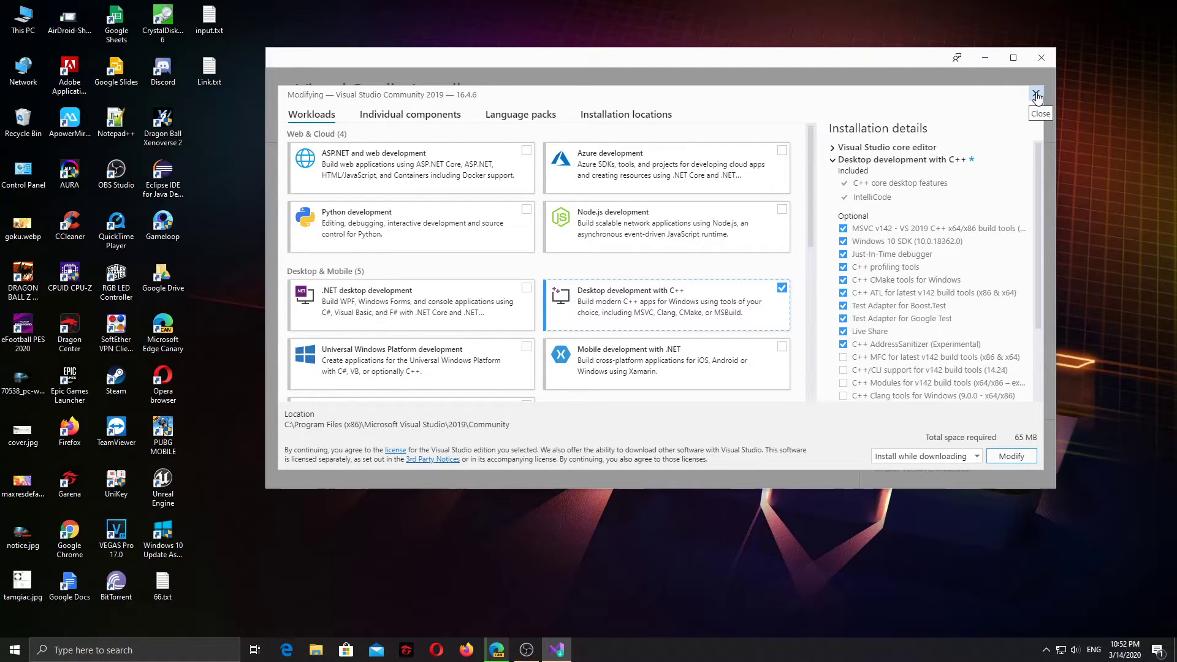
- Close the workload modification without applying changes and launch Visual Studio Community 2019 from the installer
left_click(1036, 95)
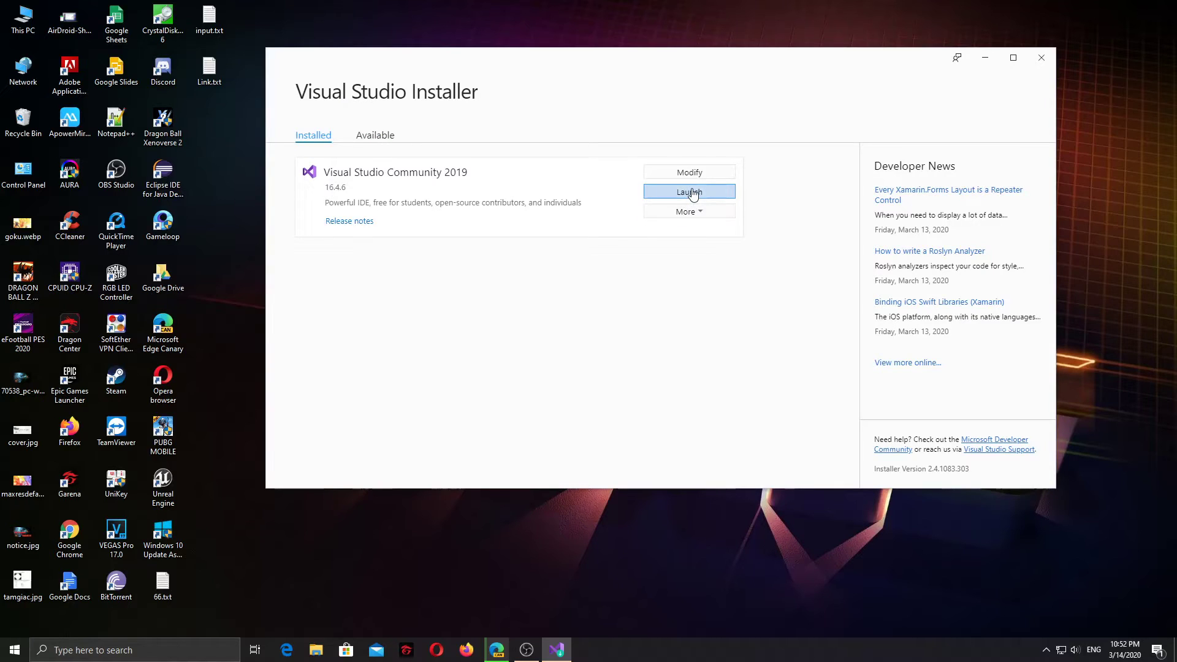
left_click(690, 192)
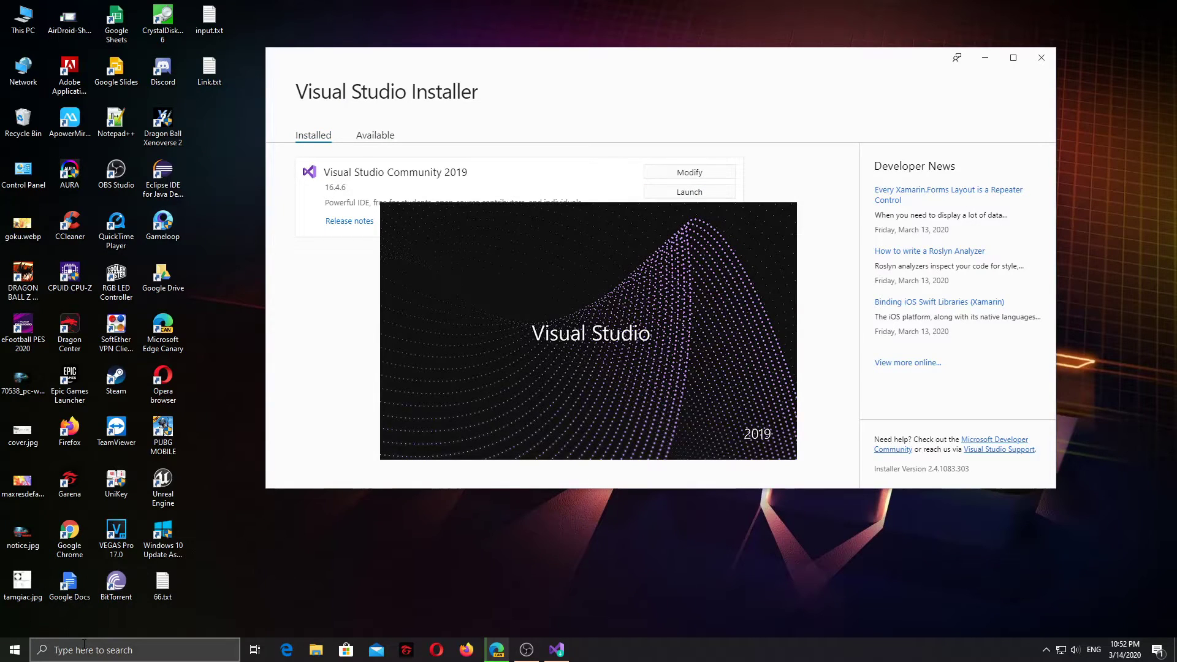
- Search Windows for "vi" to locate Visual Studio 2019, and return to its start window with the Older recent items expanded
left_click(109, 639)
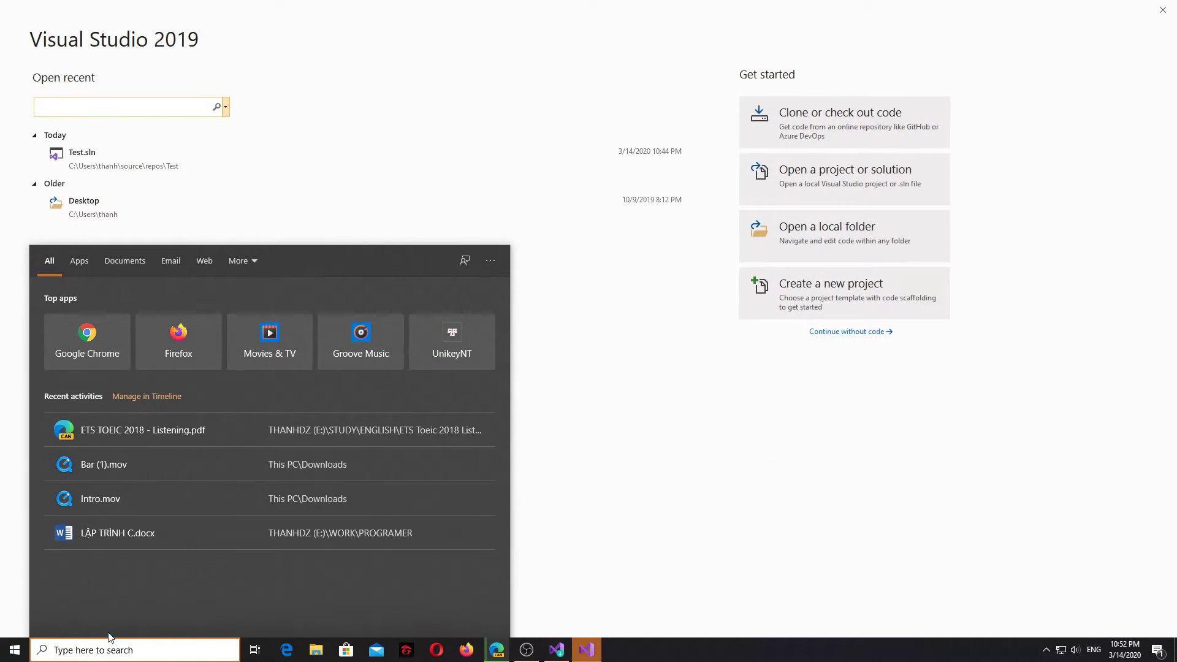
type("vi")
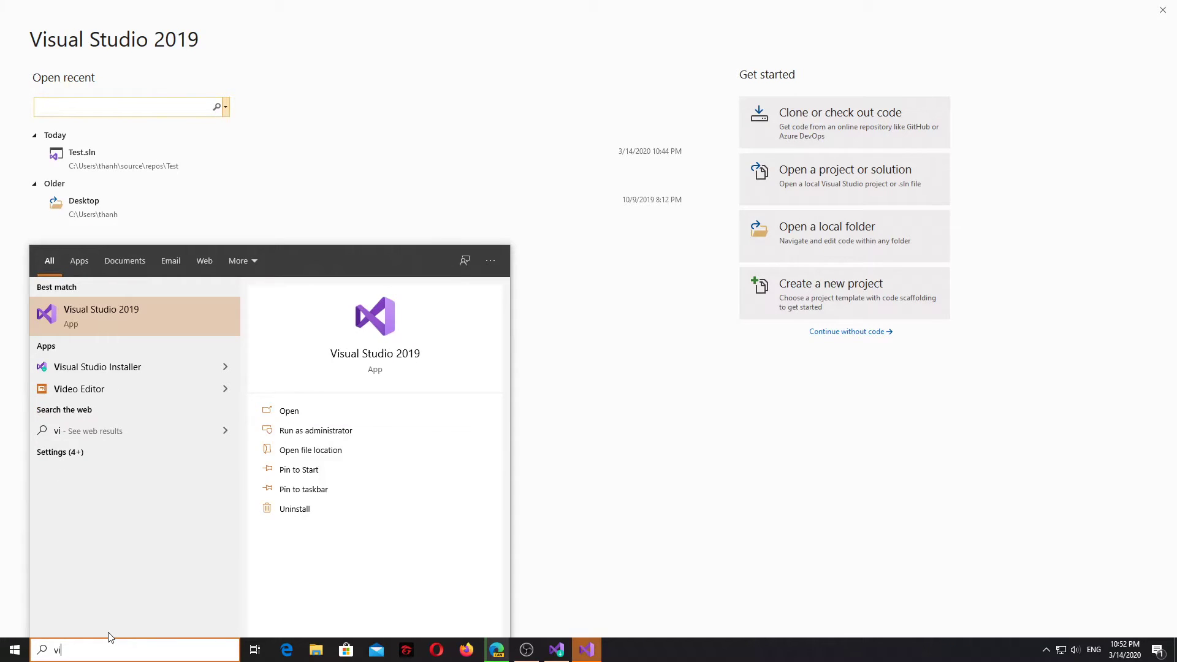
left_click(345, 184)
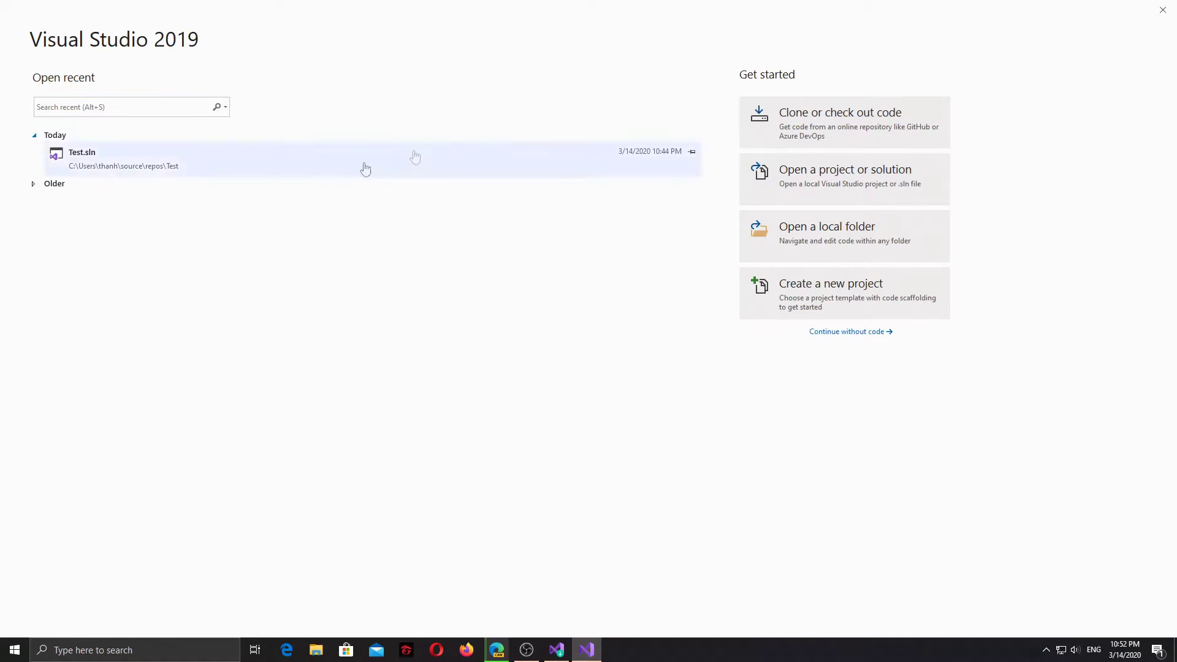
left_click(35, 185)
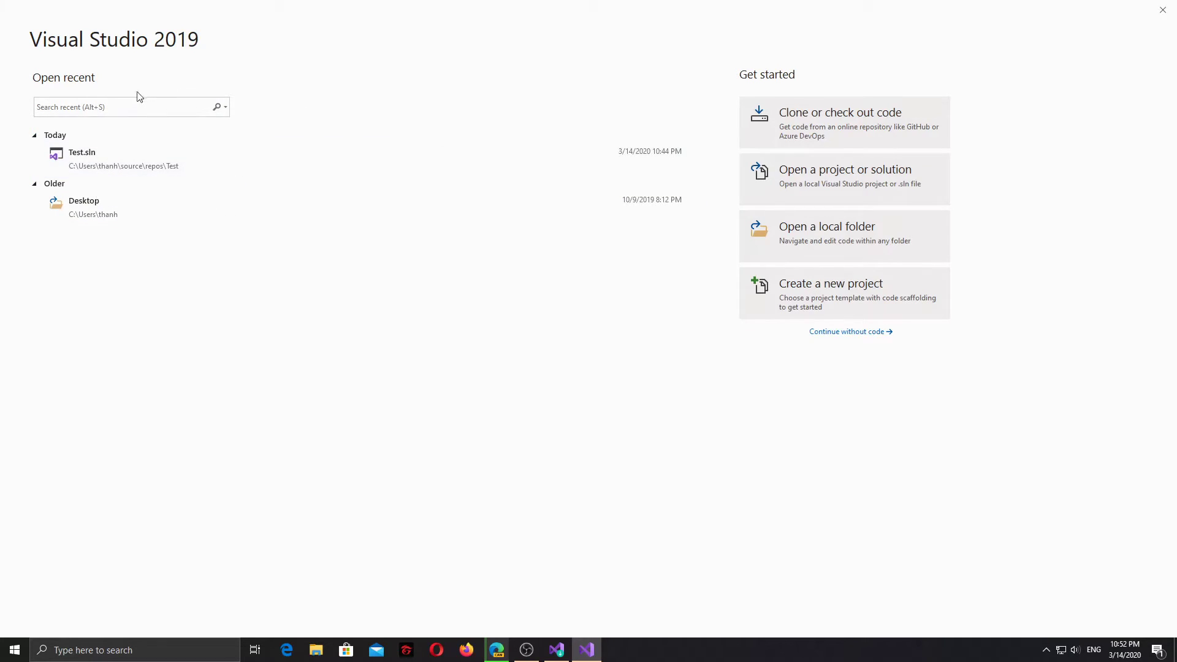
left_click(113, 102)
- Switch to Microsoft Edge with the SourceForge Dev-C++ page and select the page address
left_click(496, 650)
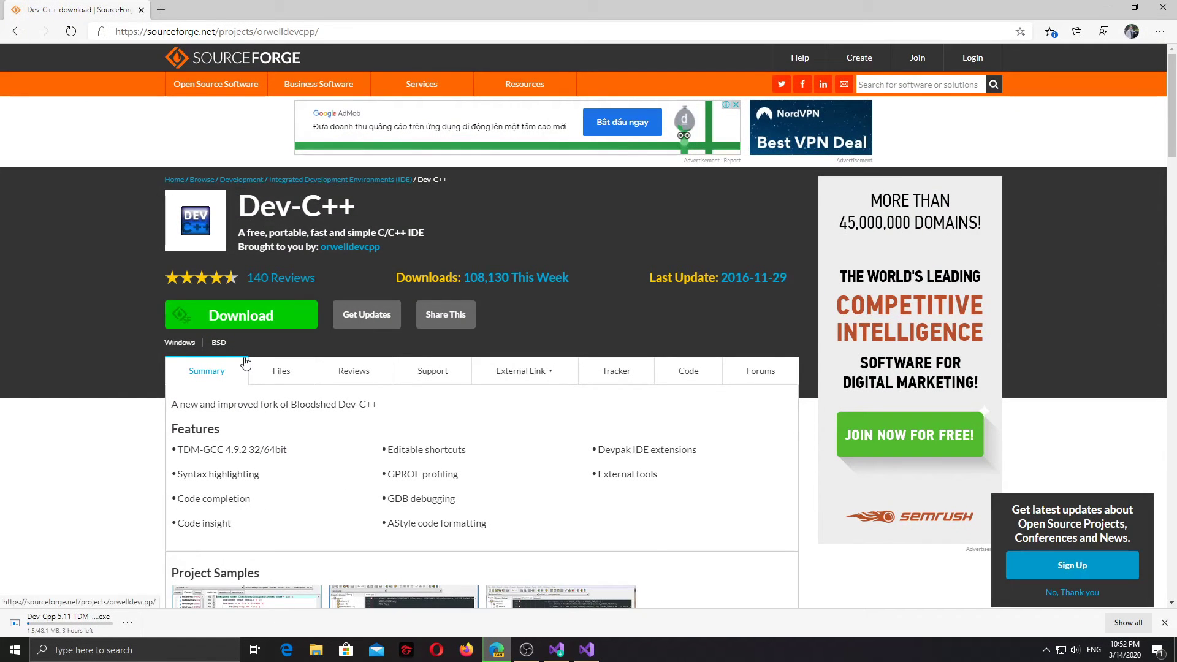
left_click(355, 33)
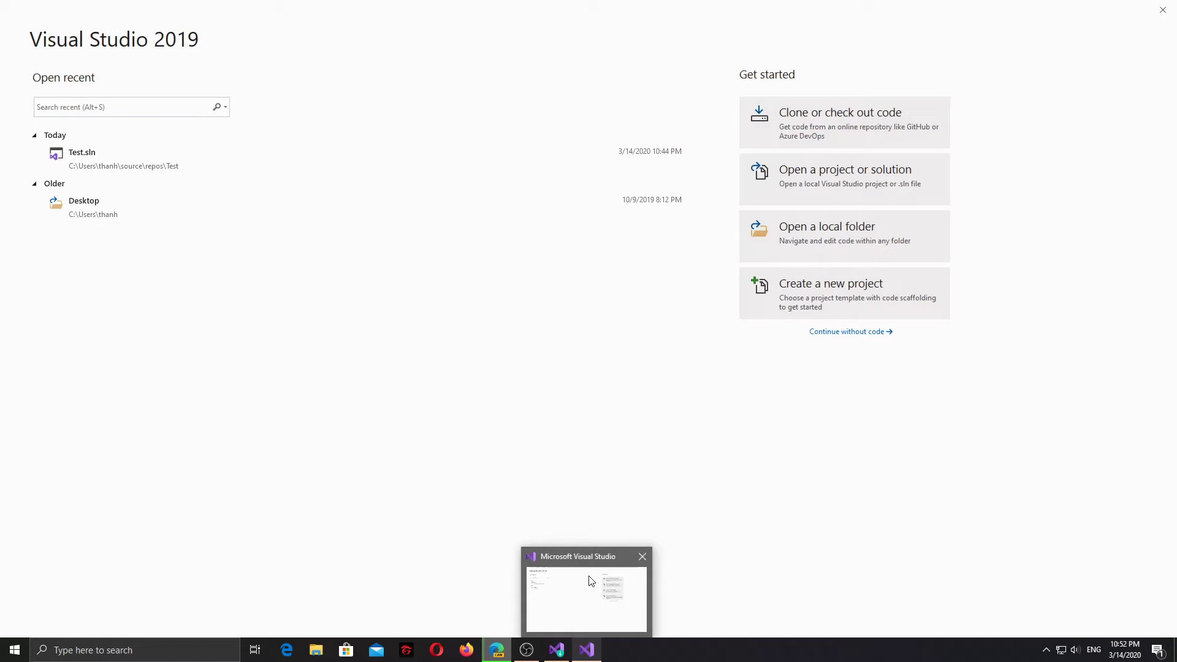
- Try arranging the Visual Studio 2019 start window beside the Dev-C++ page, and maximize the browser again
left_click(575, 582)
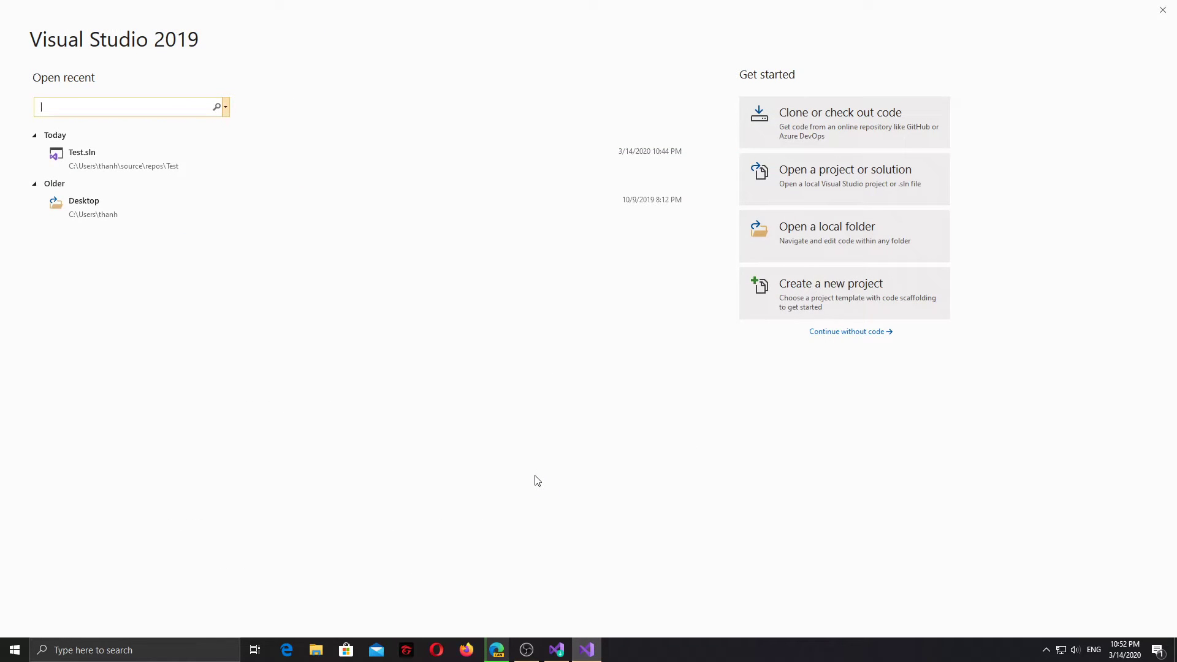
double_click(967, 5)
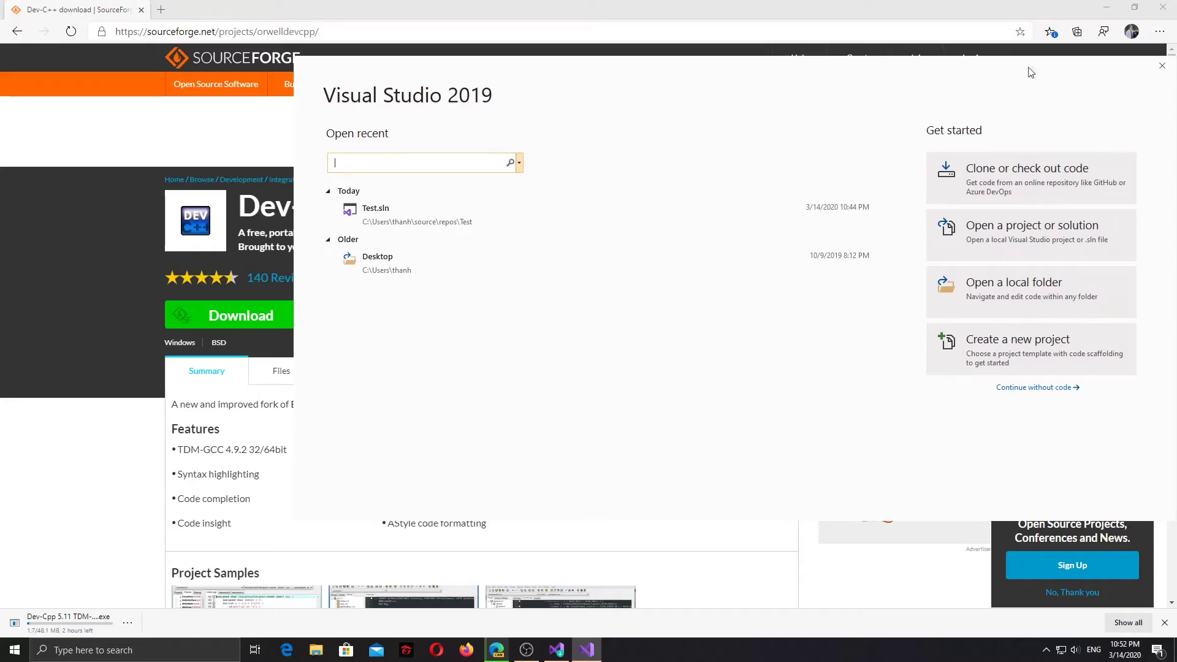
left_click_drag(1061, 66, 1176, 436)
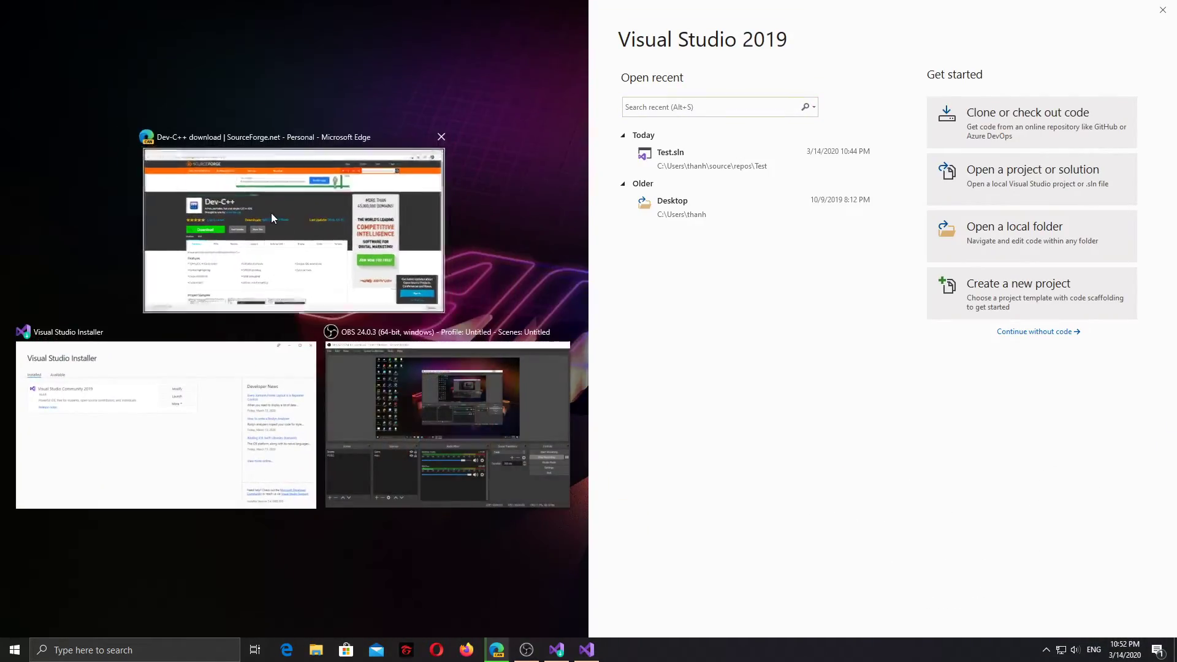
left_click(288, 240)
double_click(391, 13)
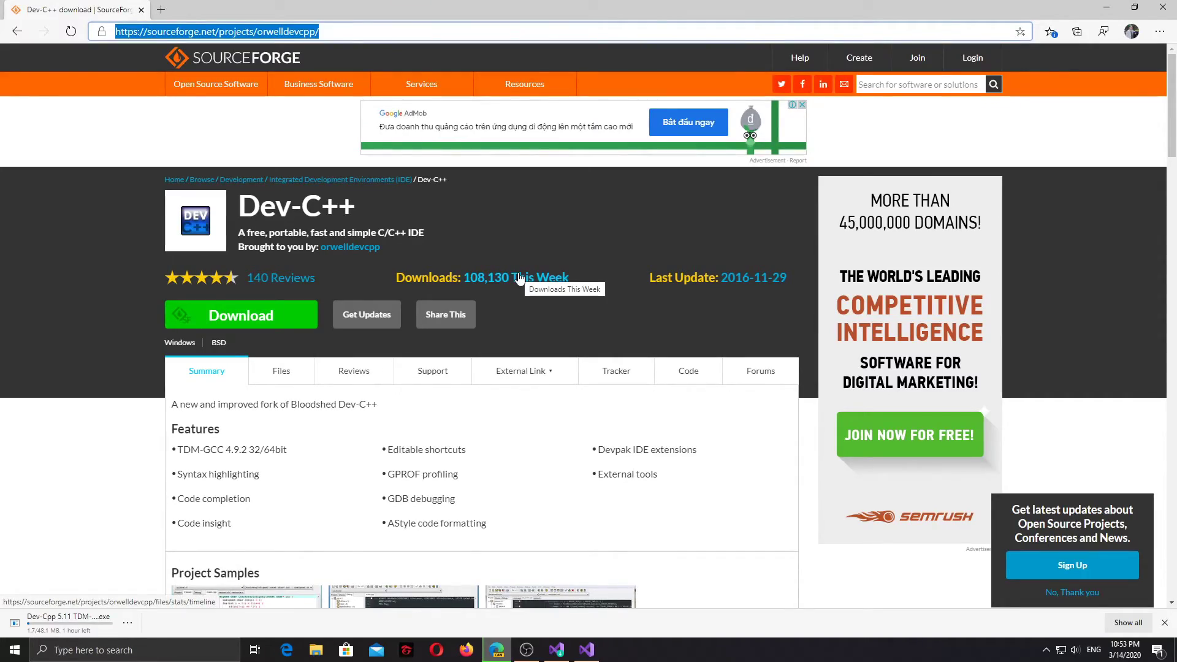
- Examine the Dev-C++ page's features and project samples, and view the available actions for the Dev-Cpp 5.11 installer download
scroll(325, 266, "down", 1)
scroll(319, 279, "up", 1)
scroll(303, 313, "down", 2)
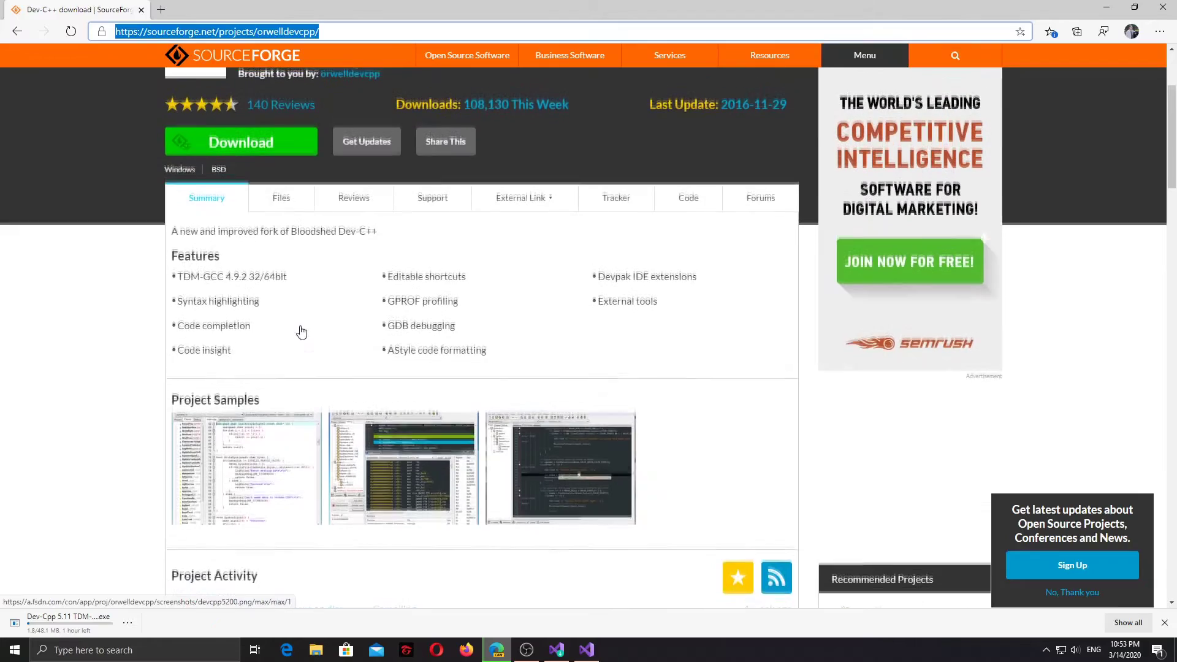
scroll(303, 286, "up", 2)
scroll(285, 282, "down", 5)
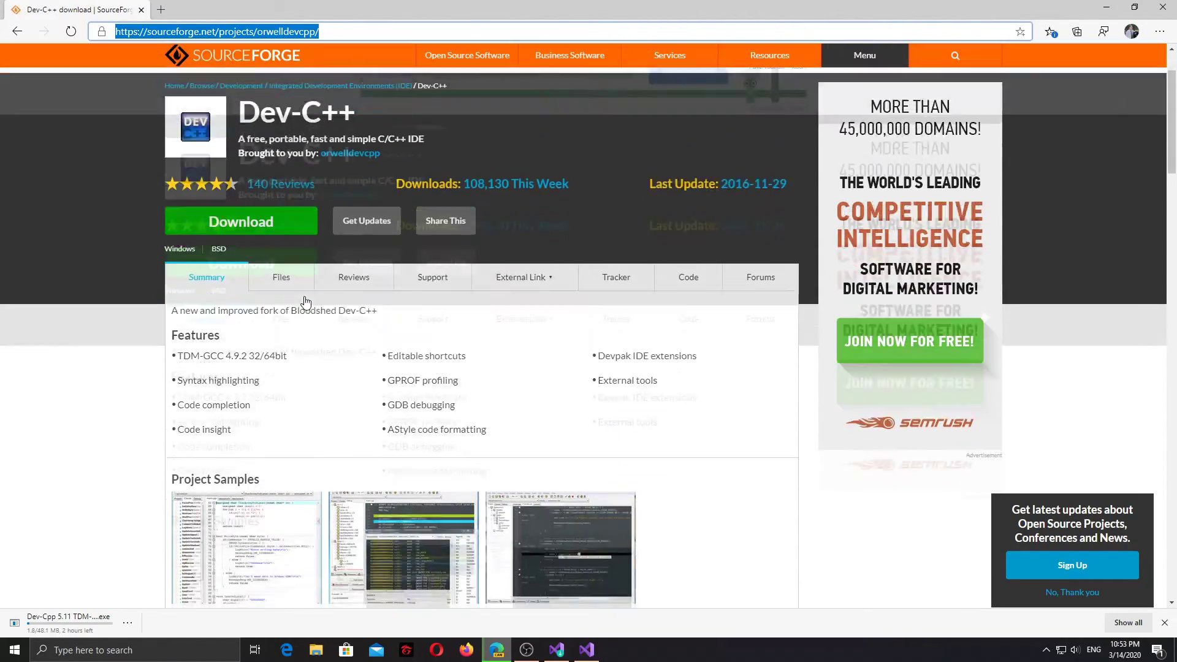
scroll(237, 297, "down", 3)
scroll(233, 294, "up", 7)
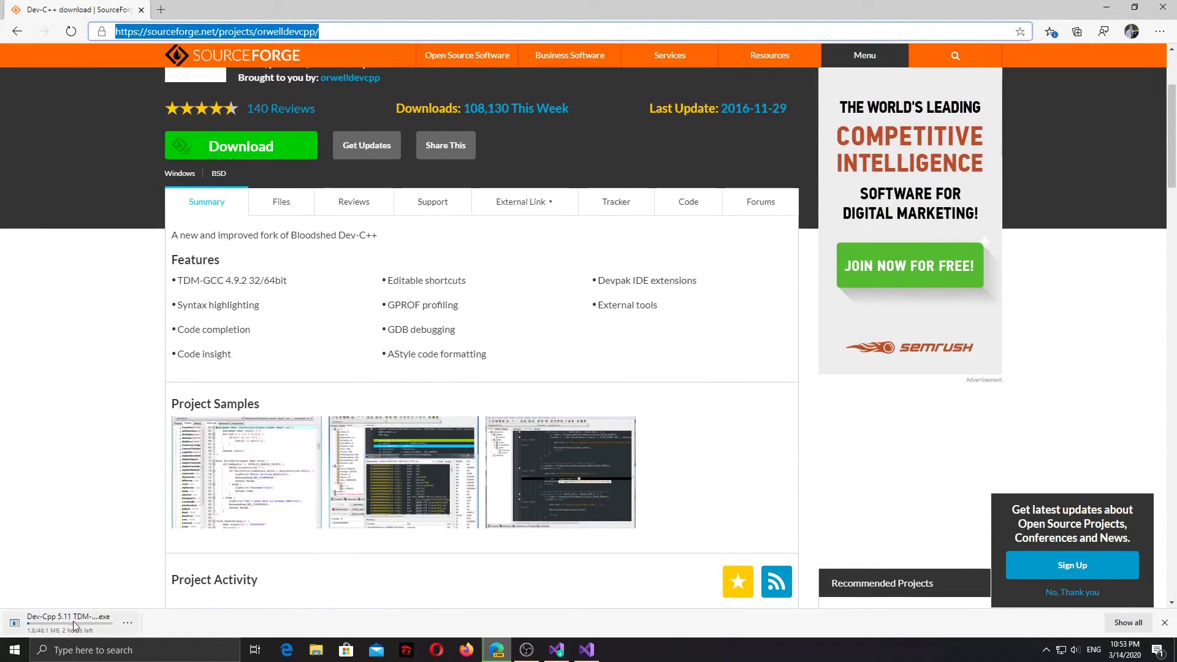
left_click(127, 623)
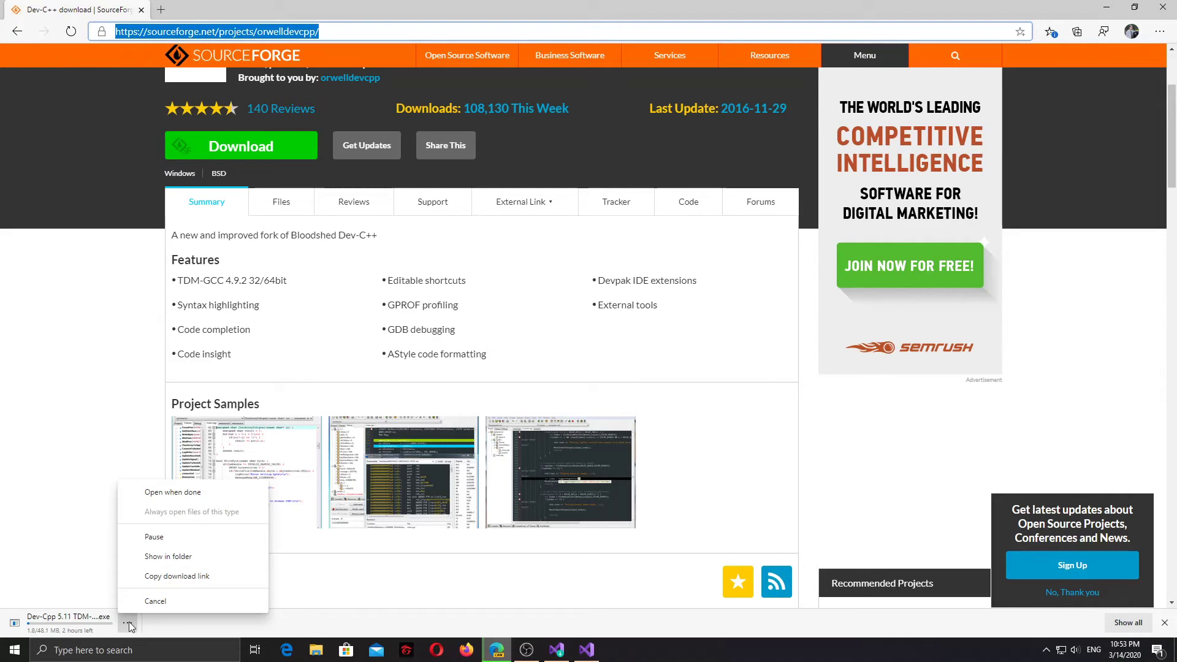
left_click(192, 628)
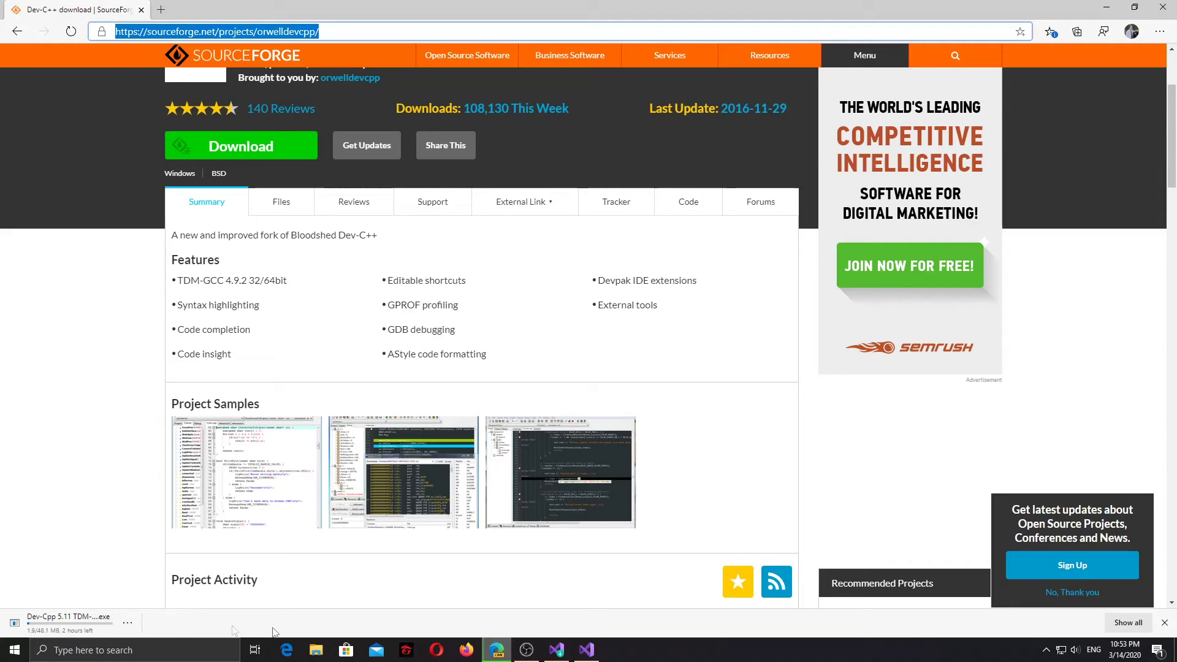
- Switch back to the Visual Studio 2019 start window and maximize it
left_click(587, 649)
left_click_drag(856, 6, 572, 5)
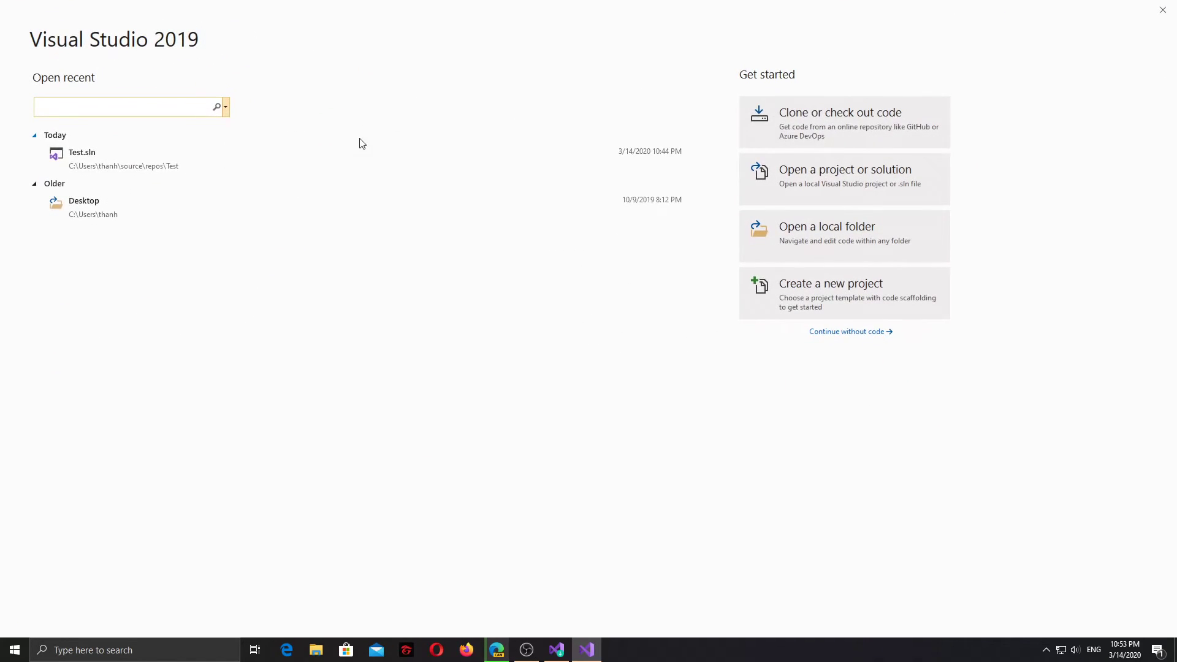
left_click_drag(449, 6, 506, 3)
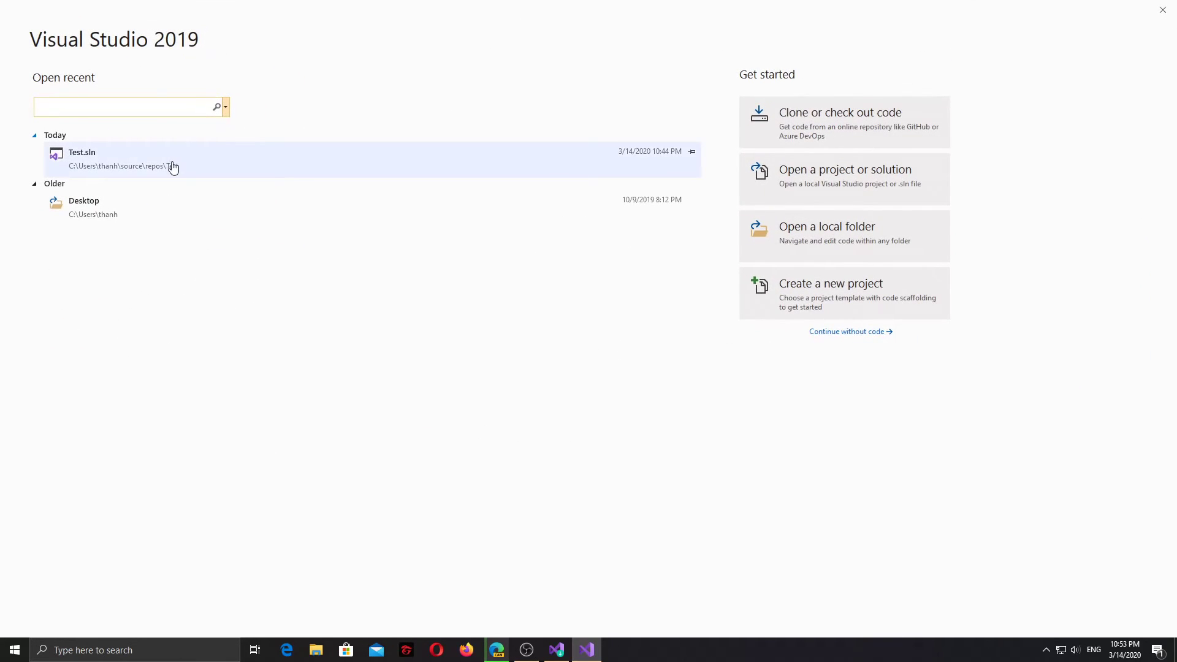